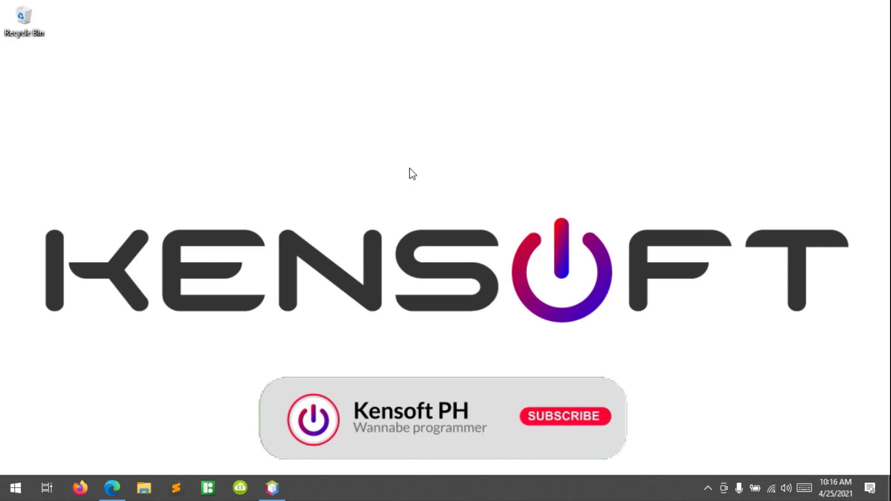
- Restore the Edge window showing the Google results for a jdk 1.8 download
left_click(111, 488)
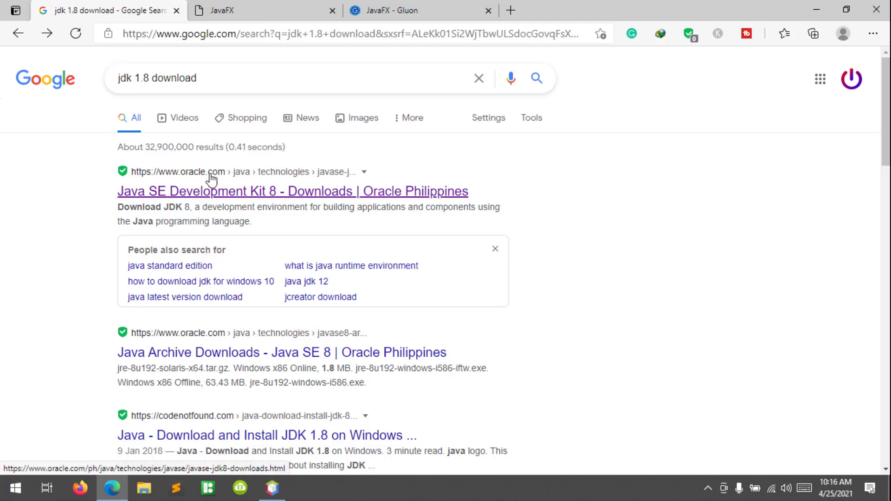
- Check the JavaFX 16 downloads on the Gluon page, then minimize Edge
left_click(386, 10)
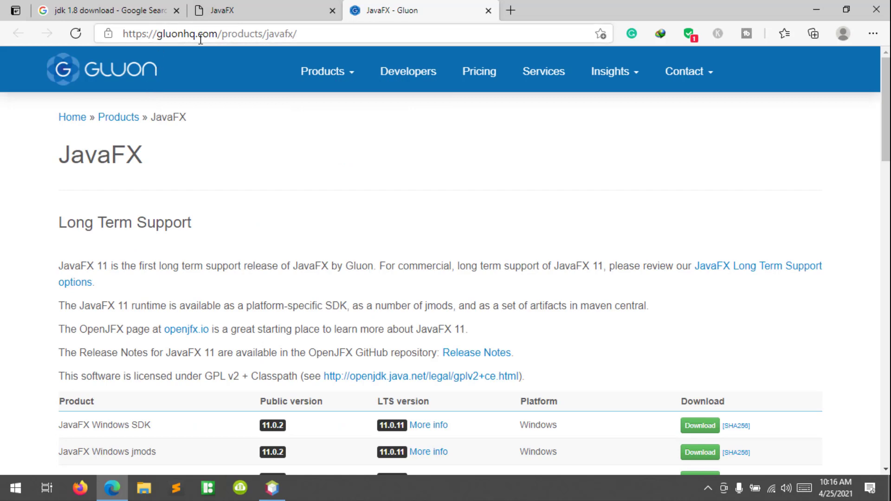
scroll(199, 45, "down", 3)
scroll(223, 154, "down", 1)
scroll(223, 174, "down", 2)
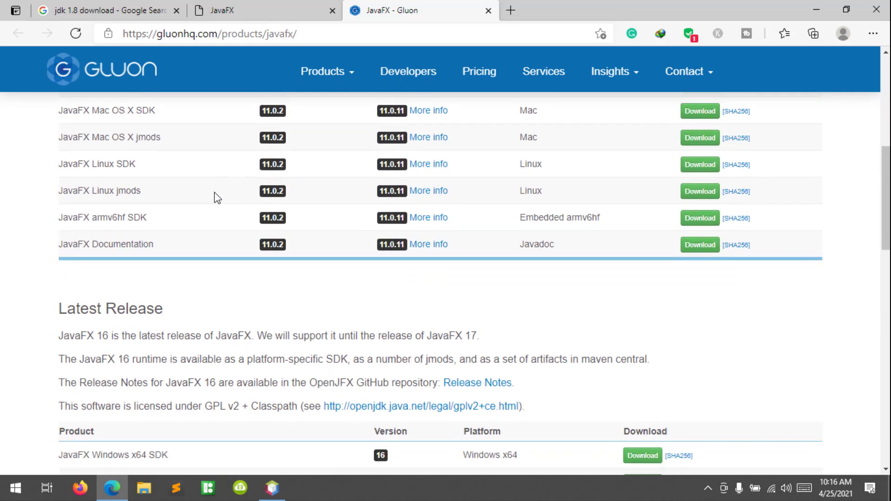
scroll(214, 195, "down", 2)
scroll(191, 253, "down", 2)
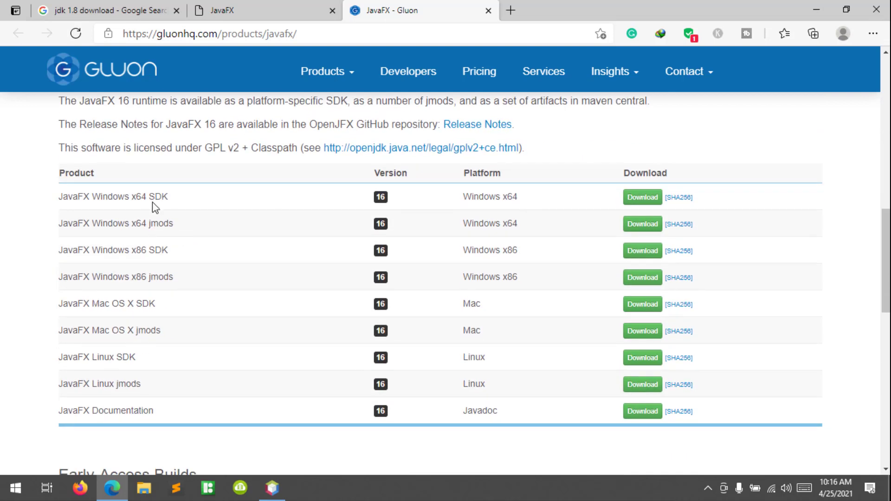
scroll(162, 219, "up", 2)
scroll(247, 221, "down", 3)
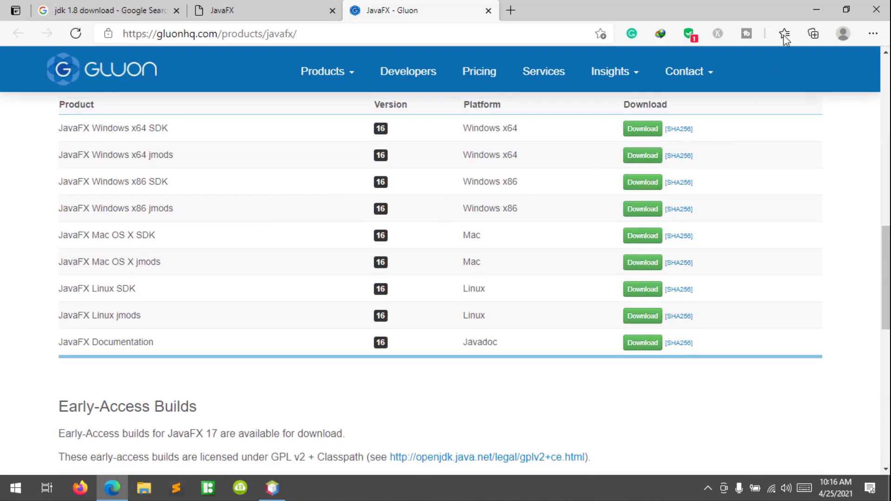
left_click(819, 14)
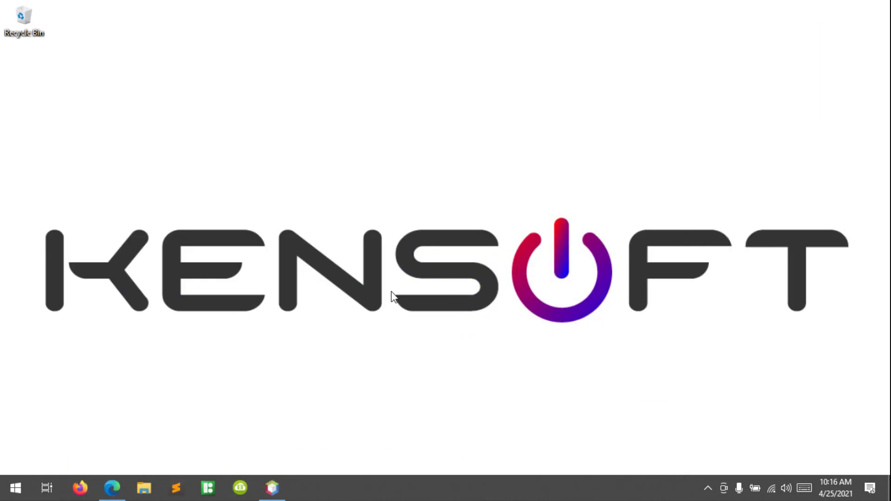
- Bring NetBeans forward and open the Java Platform Manager from Tools
left_click(280, 482)
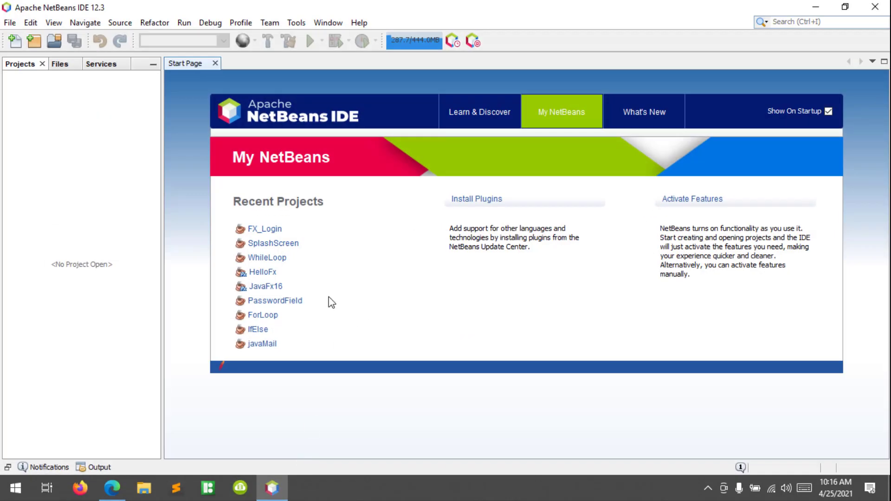
left_click(294, 23)
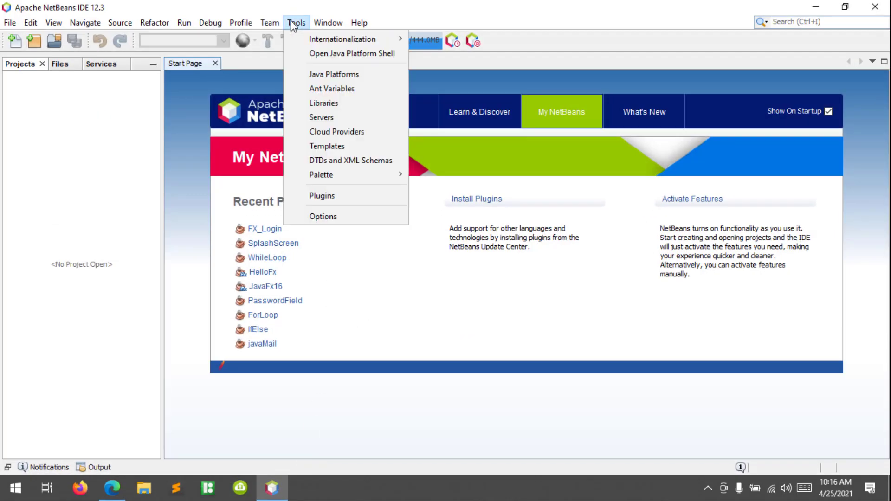
left_click(298, 75)
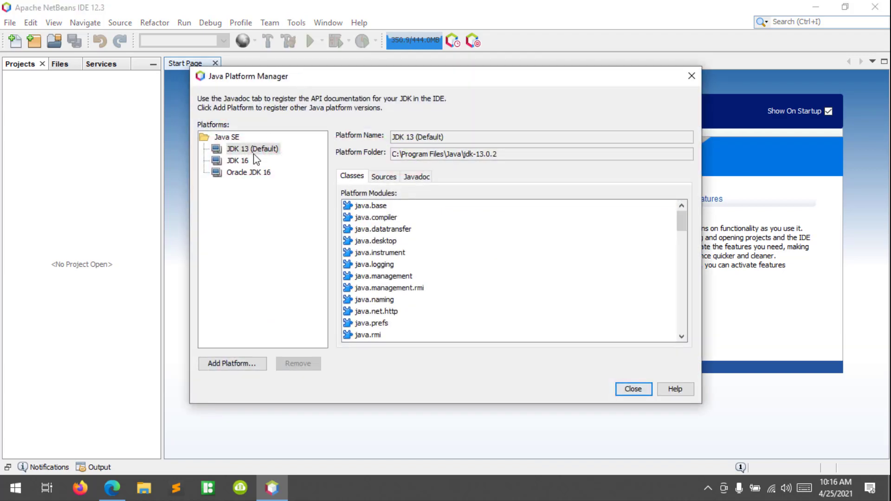
- Register Java SE platform JDK 1.8 from C:\Program Files\Java\jdk1.8.0_291
left_click(231, 364)
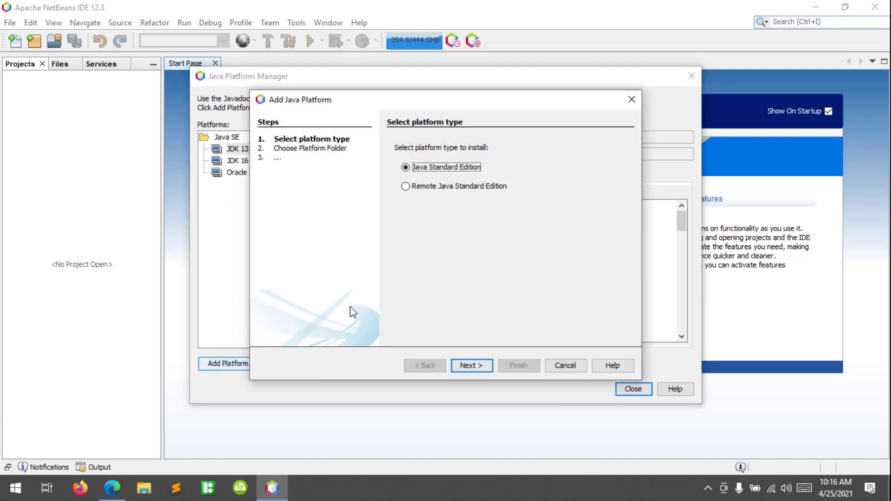
left_click_drag(394, 103, 468, 115)
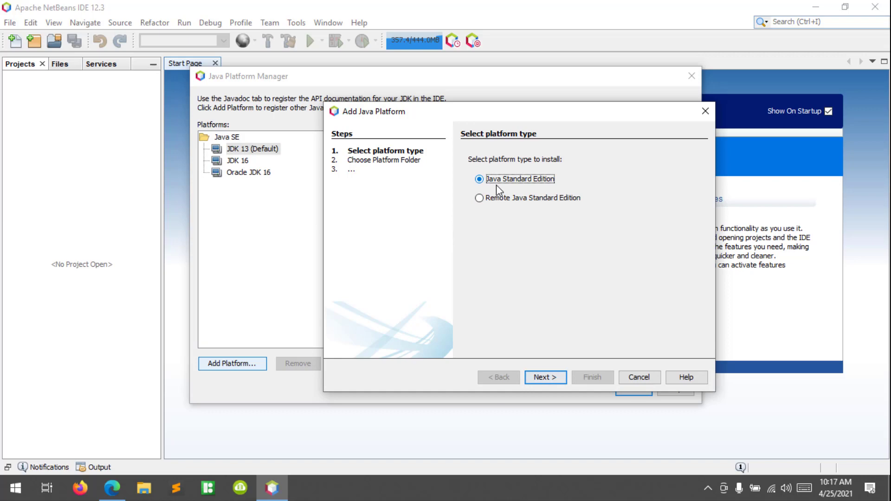
left_click(554, 380)
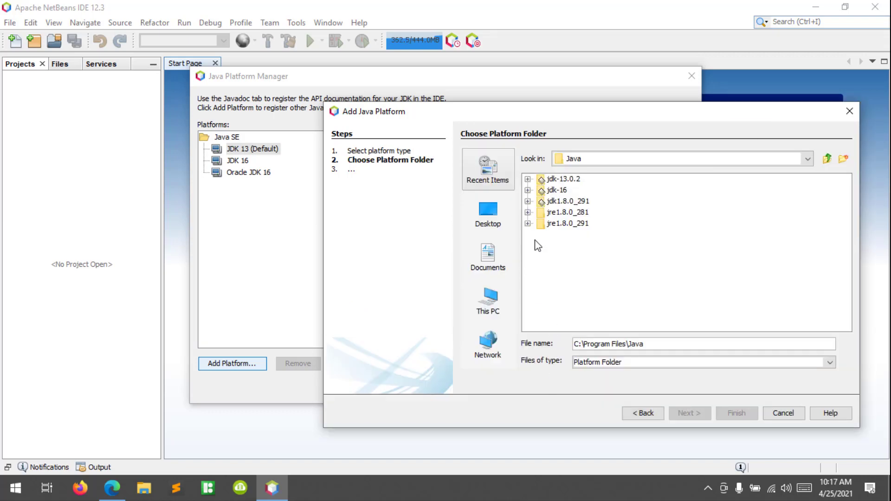
left_click(551, 204)
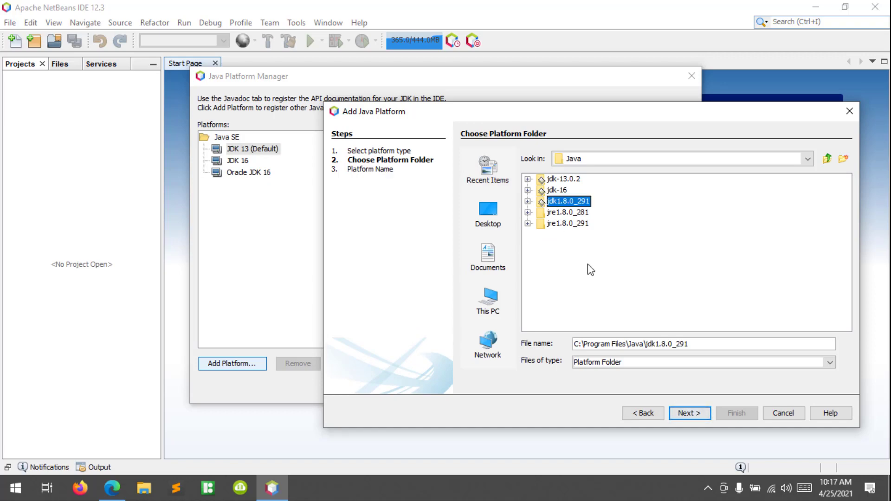
left_click(679, 415)
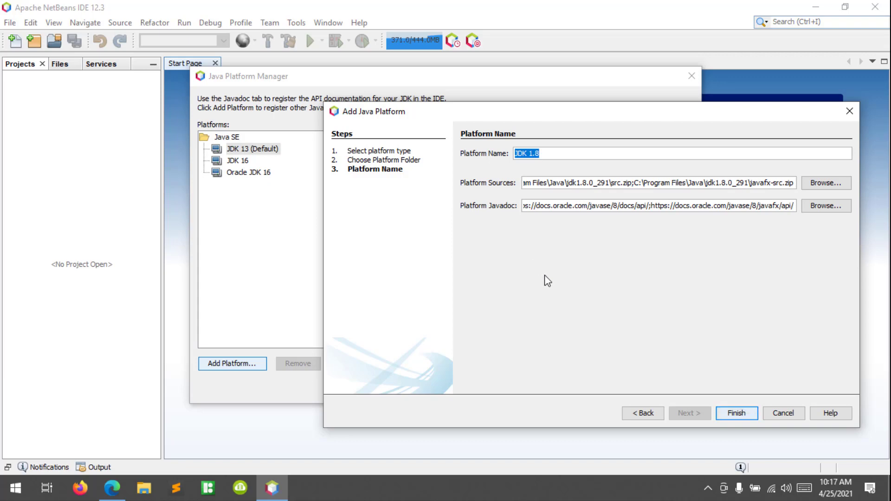
left_click(564, 157)
left_click(727, 414)
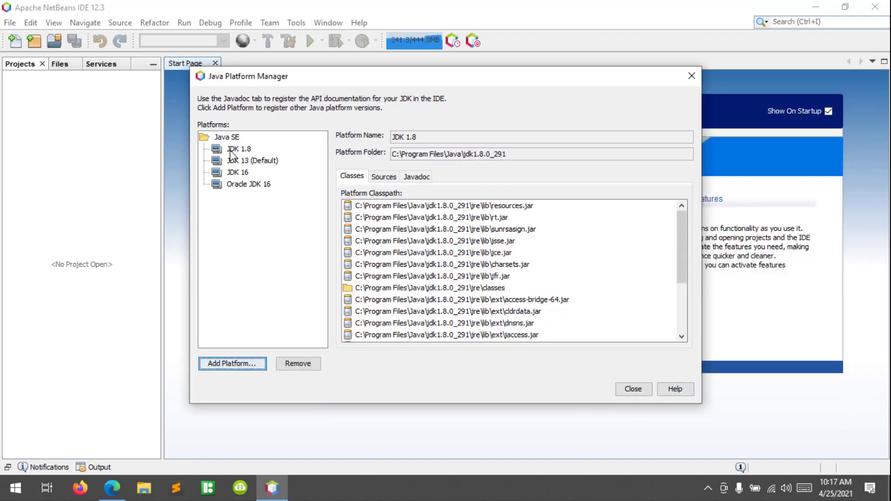
left_click(233, 150)
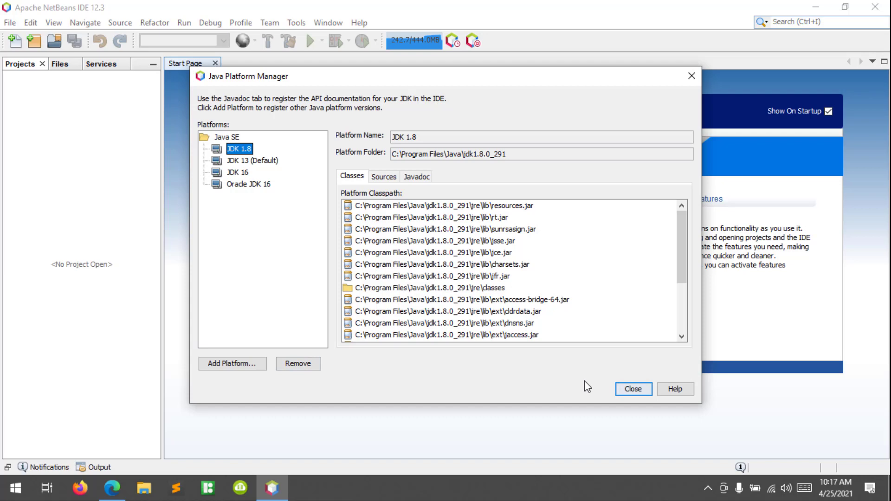
- Close the platform manager and open the global Ant Library Manager
left_click(629, 391)
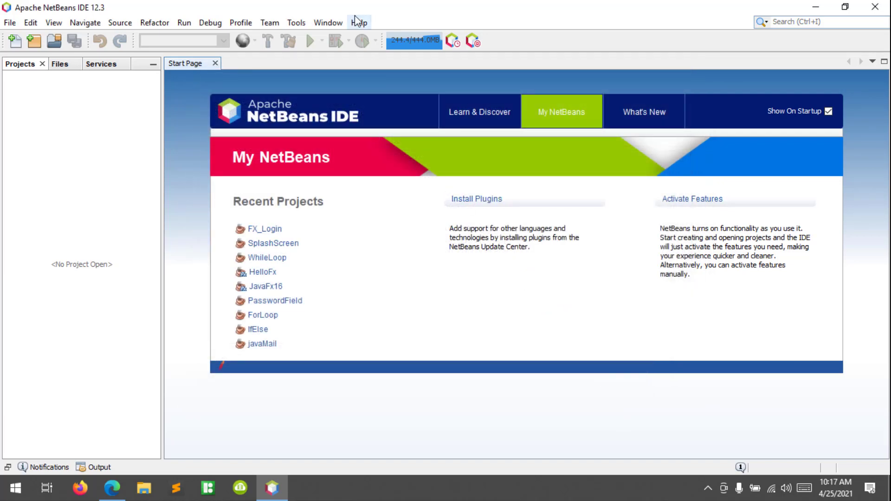
left_click(296, 27)
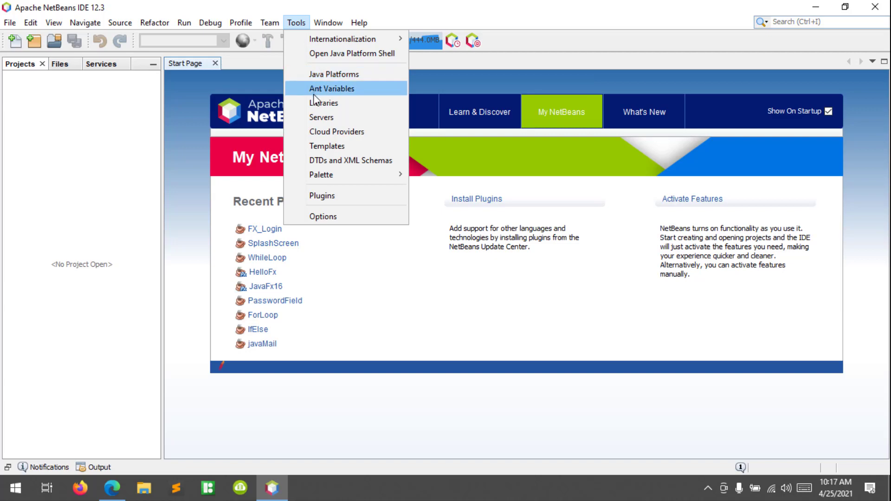
left_click(340, 105)
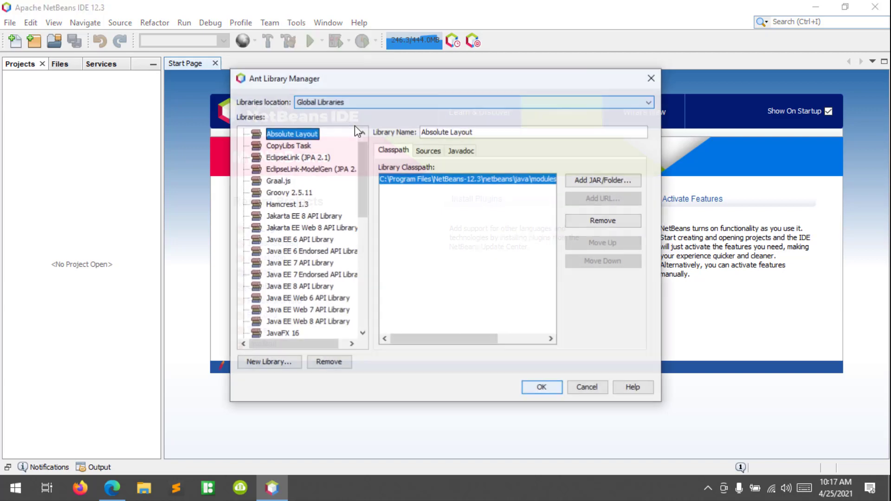
scroll(265, 248, "down", 3)
scroll(265, 250, "down", 1)
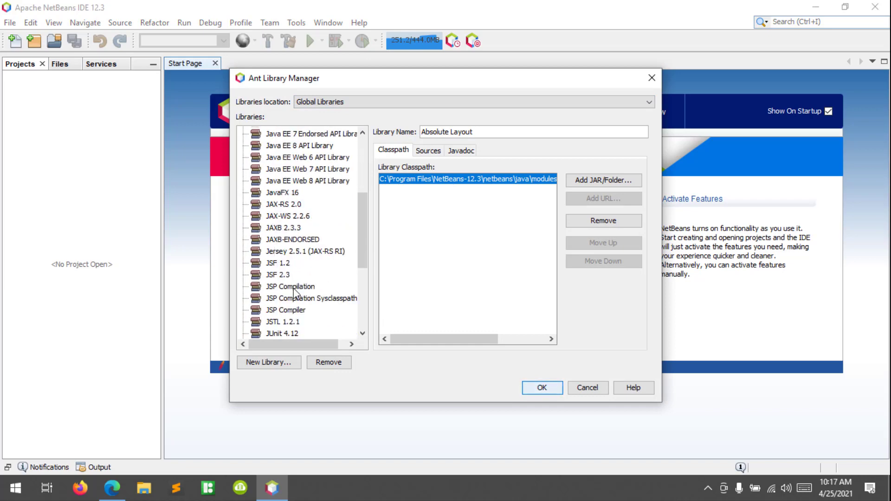
- Create a new empty library named Javafx16
left_click(265, 365)
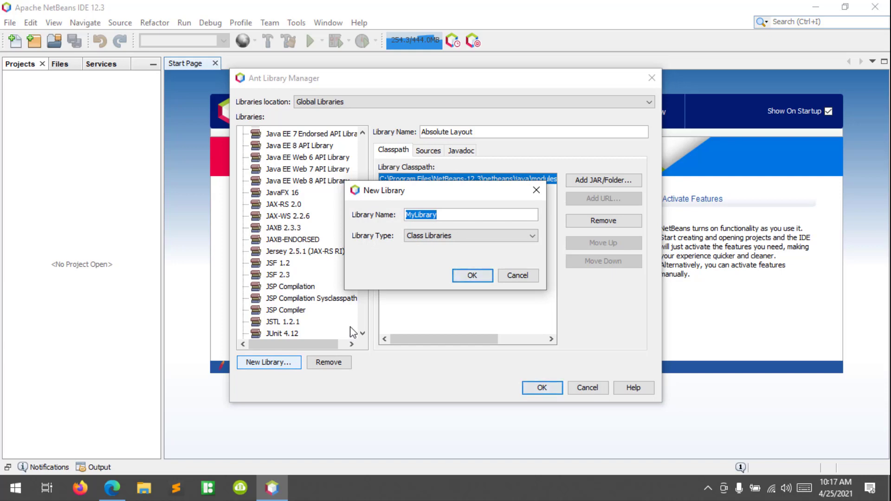
type("Jas")
key("BackSpace")
type("Ja")
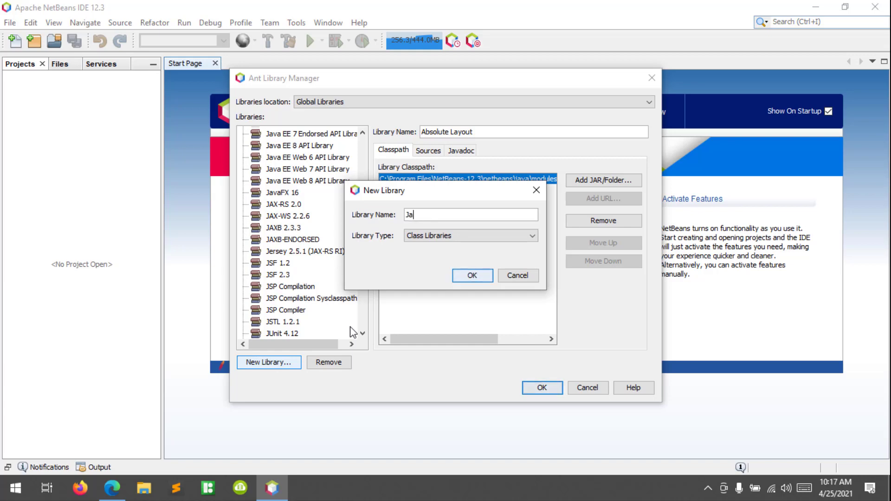
type("vf")
type("f")
key("BackSpace")
type("x")
key("BackSpace")
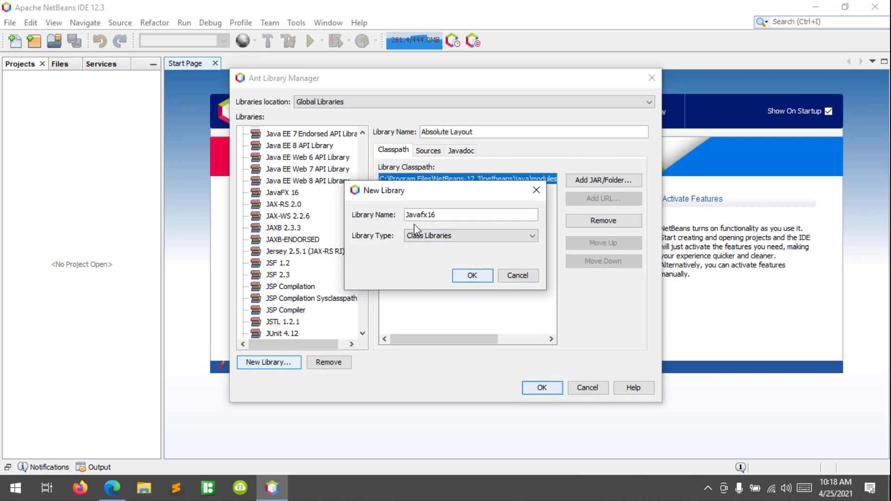
left_click(471, 277)
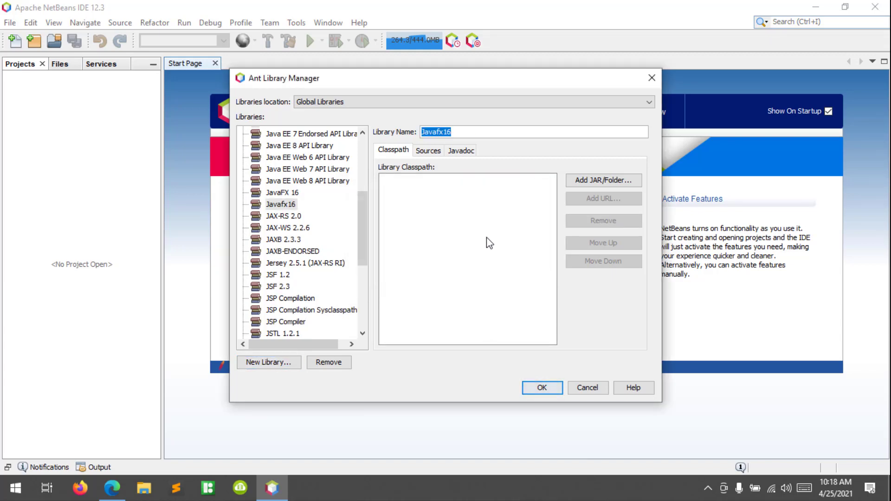
- Browse to D:\Java Libraries\javafx-sdk-16\lib for the library's classpath jars
left_click(579, 182)
left_click(344, 317)
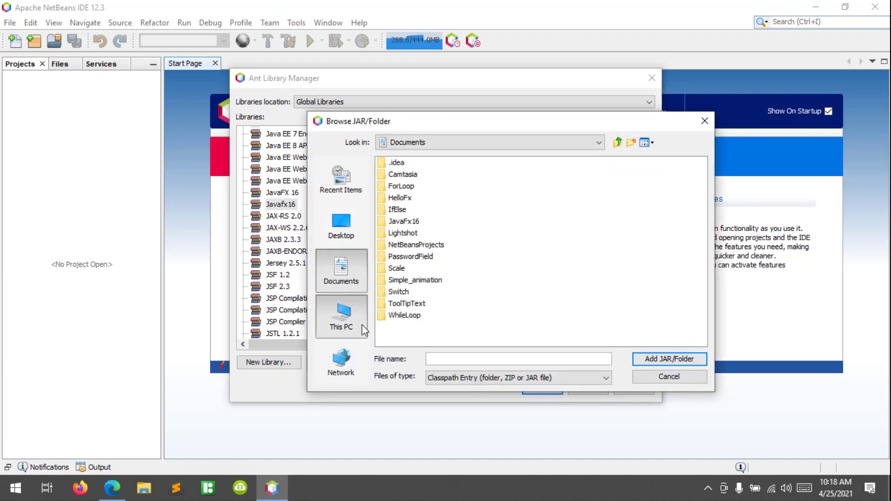
double_click(412, 257)
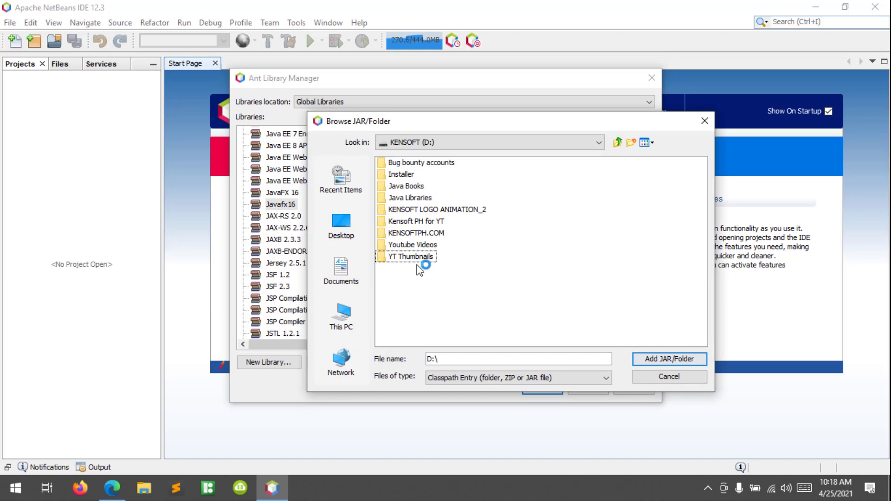
double_click(407, 200)
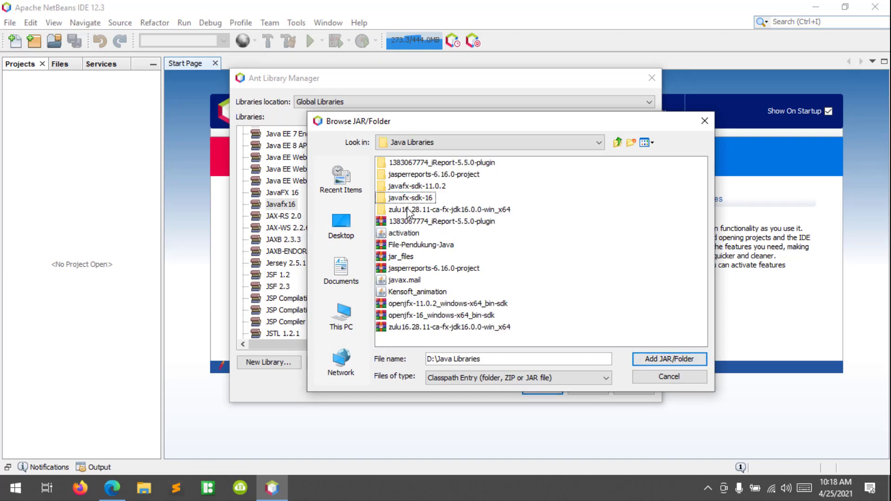
double_click(410, 198)
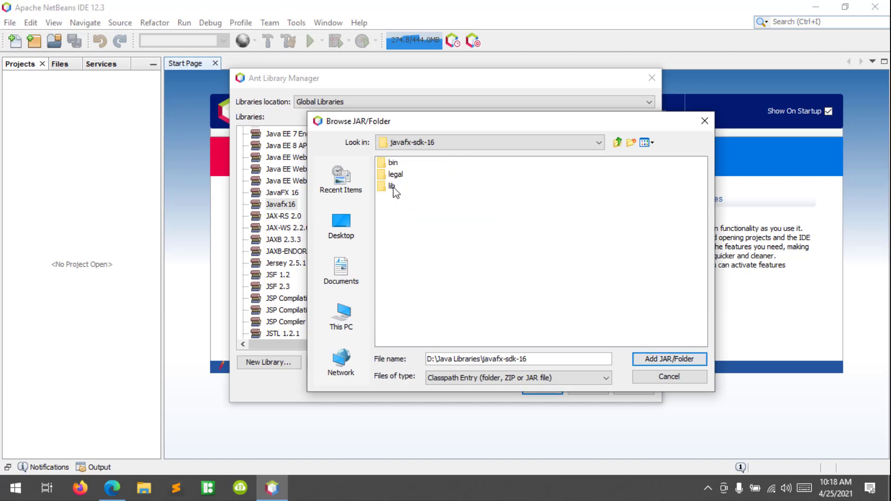
double_click(393, 187)
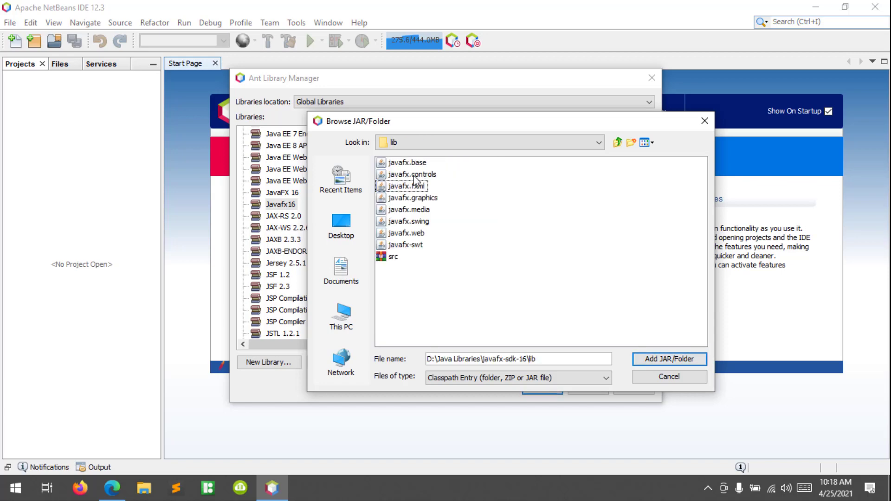
- Add all eight JavaFX jars, javafx.base onward, to Javafx16 and save the library
left_click(408, 167)
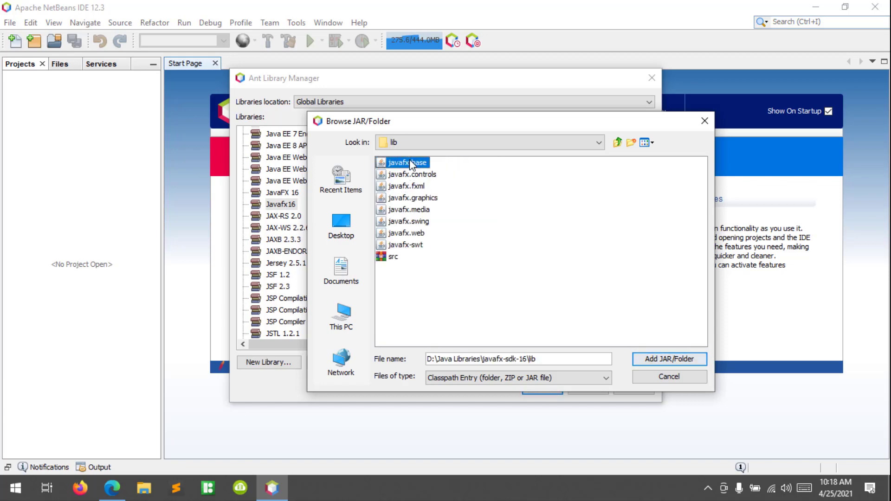
left_click(406, 247, "shift")
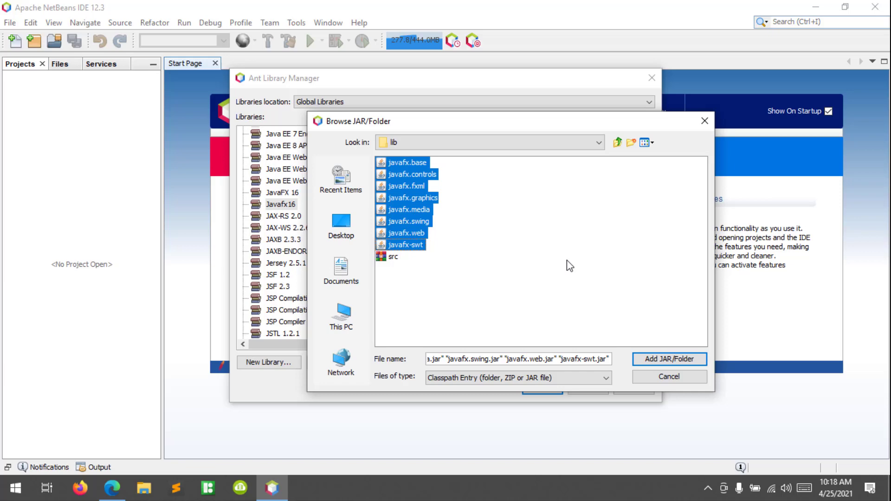
left_click(659, 362)
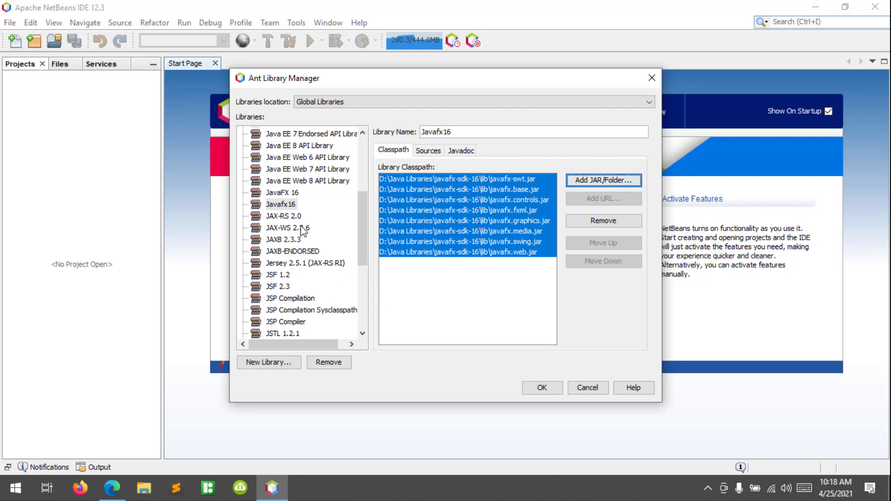
left_click(285, 205)
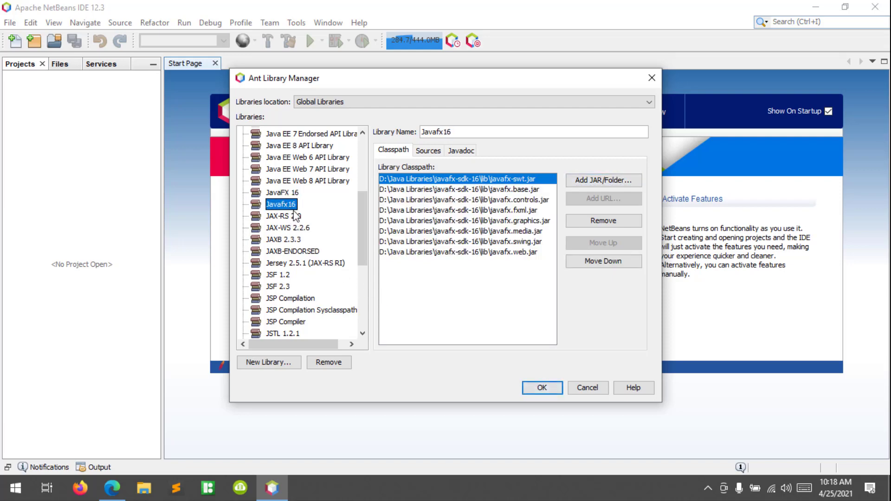
left_click(557, 390)
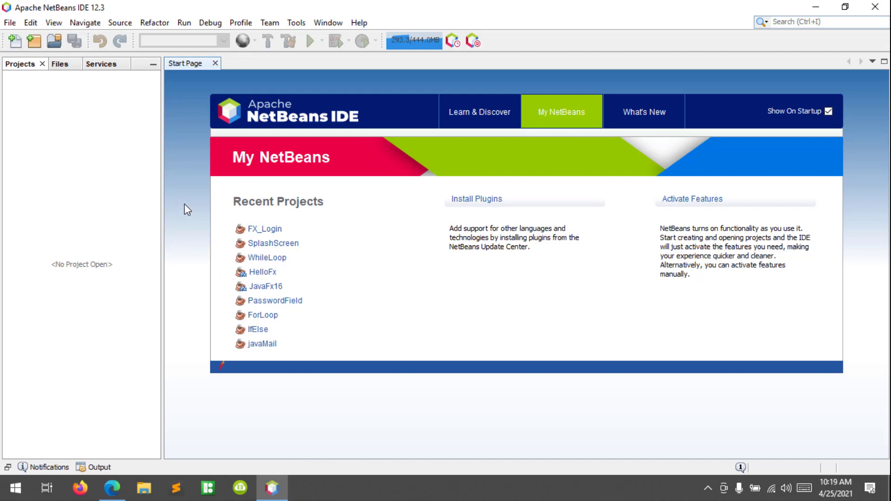
- Start a new Java with Ant JavaFX FXML Application project
left_click(34, 43)
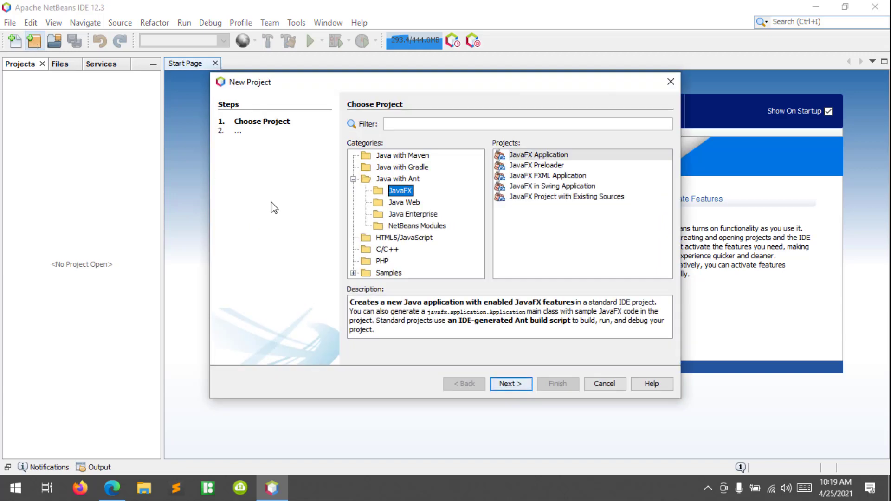
left_click(523, 178)
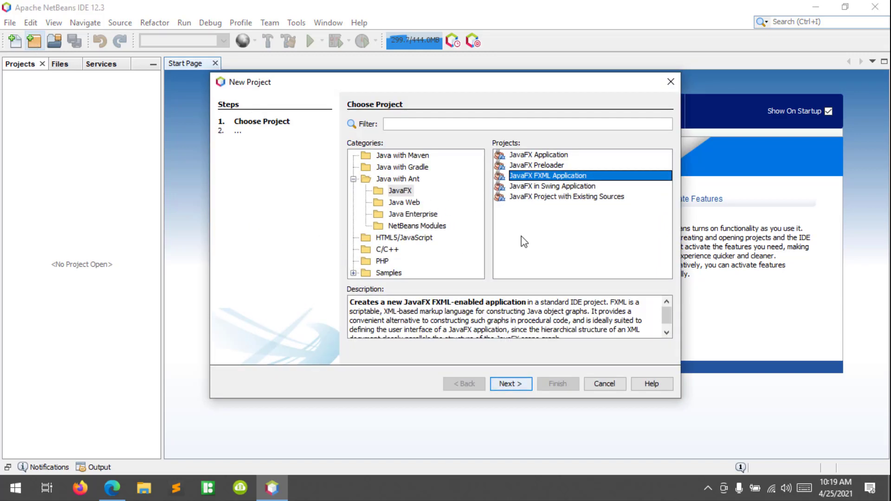
left_click(520, 382)
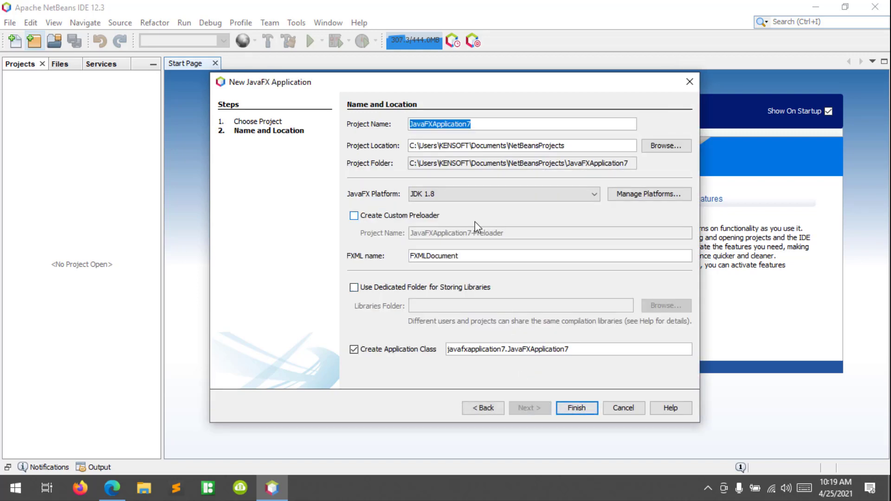
- Create the project named JDK1.8 with JavaFX platform JDK 1.8
mouse_move(431, 82)
left_mouse_down()
mouse_move(446, 81)
mouse_move(402, 78)
left_mouse_up()
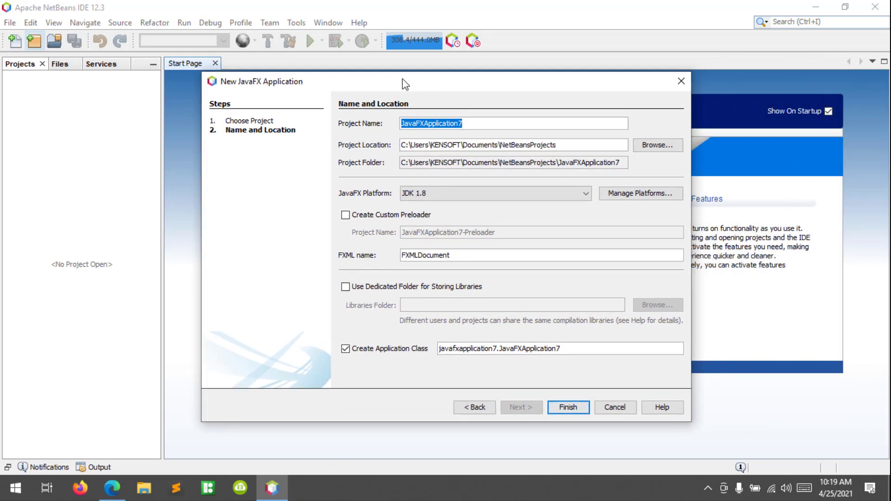
type("FX")
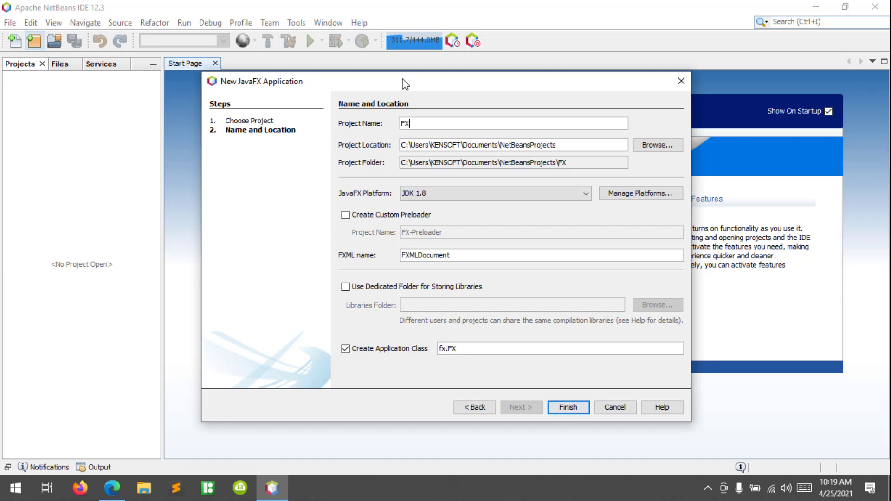
type("w")
key("BackSpace")
type("with")
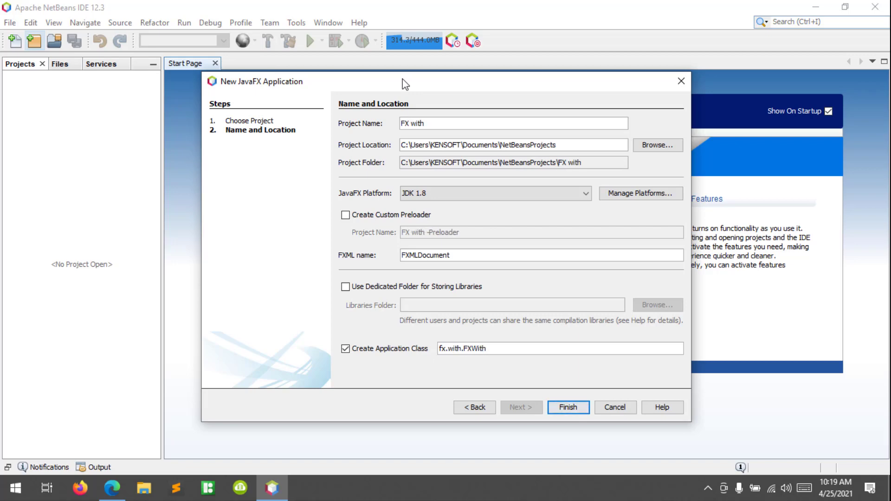
type("1")
key("BackSpace")
key("BackSpace")
key("BackSpace")
key("BackSpace")
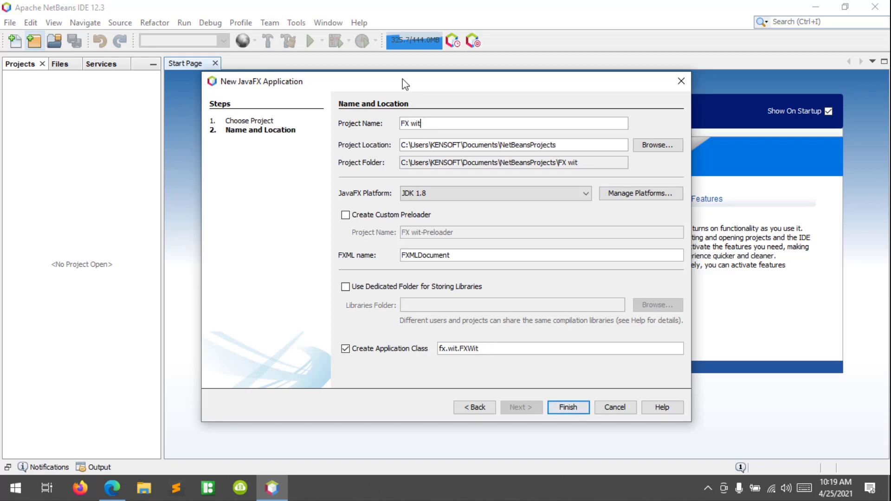
key("BackSpace")
key("BackSpace")
key("BackSpace")
key("BackSpace")
key("BackSpace")
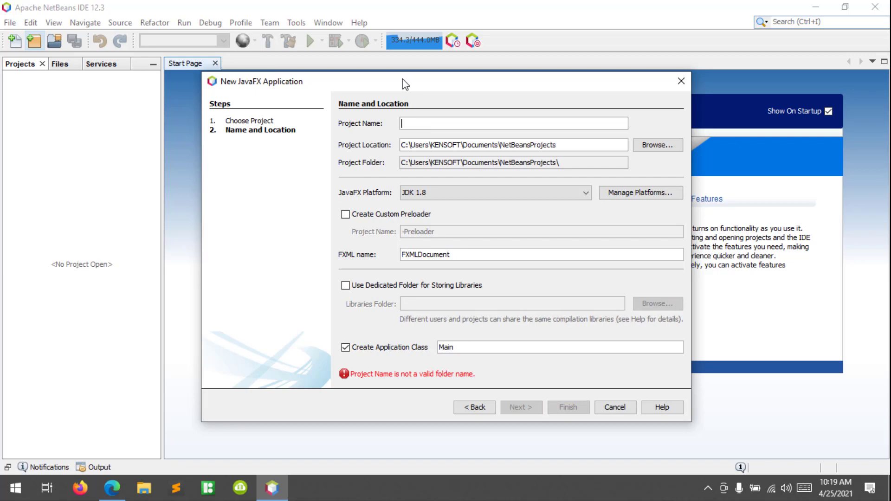
type("J")
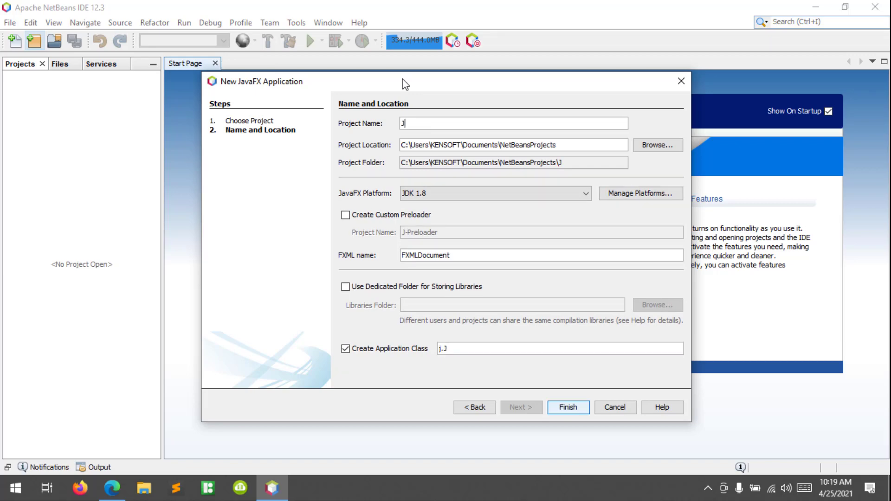
type("DK1")
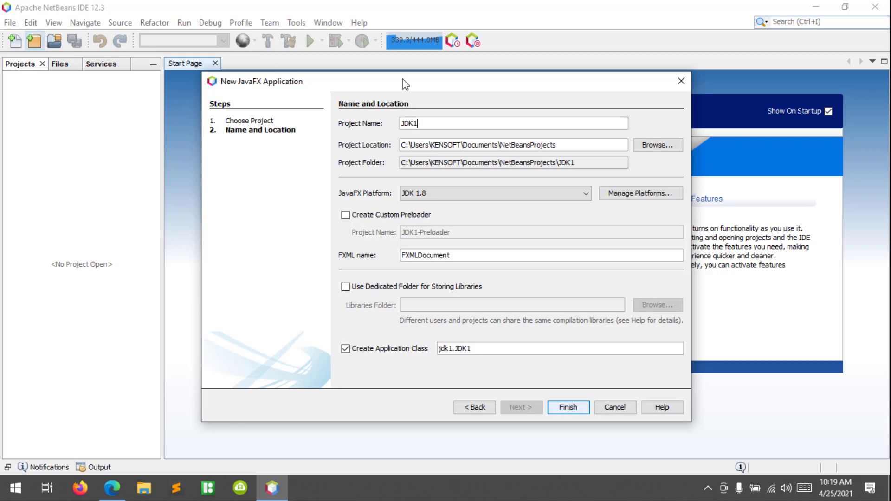
type(".8")
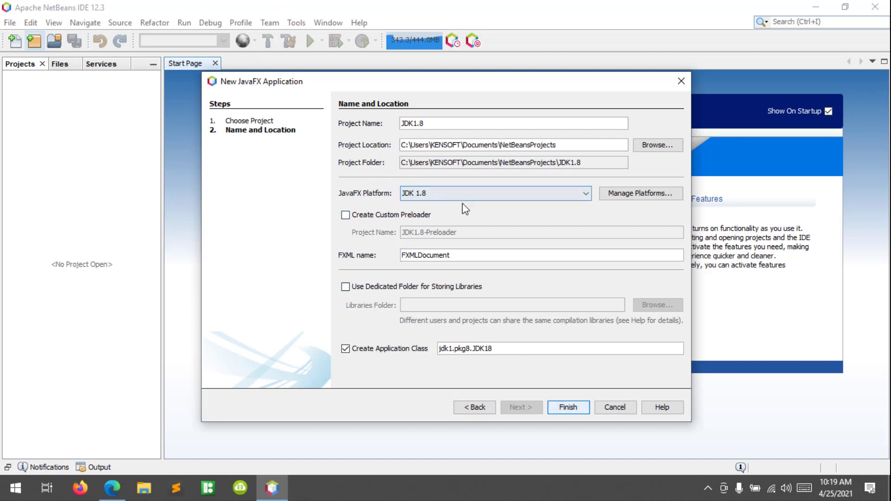
left_click(462, 196)
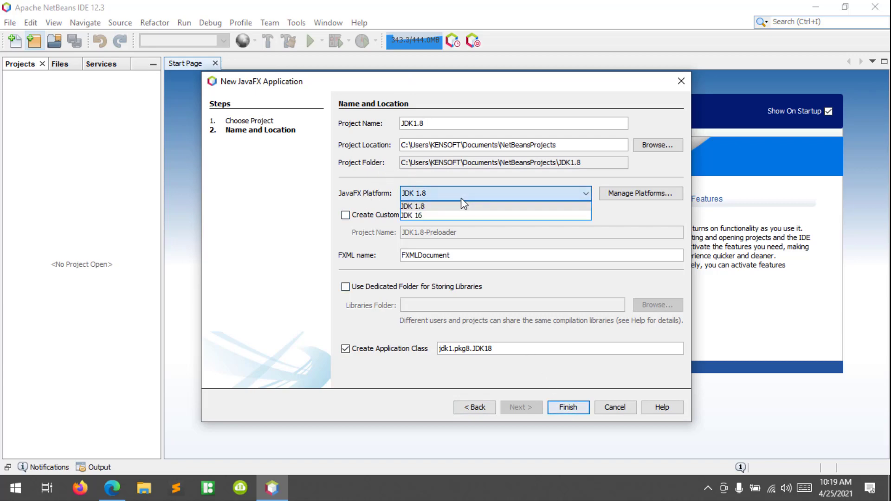
left_click(428, 207)
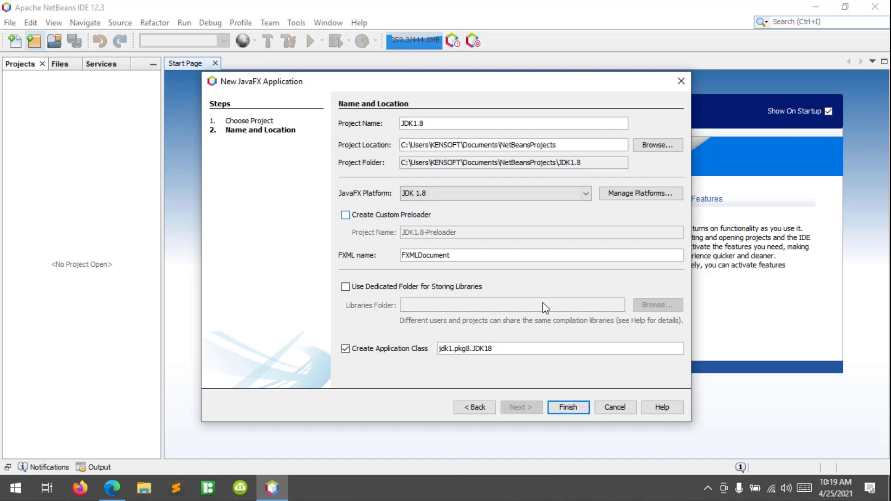
left_click(583, 408)
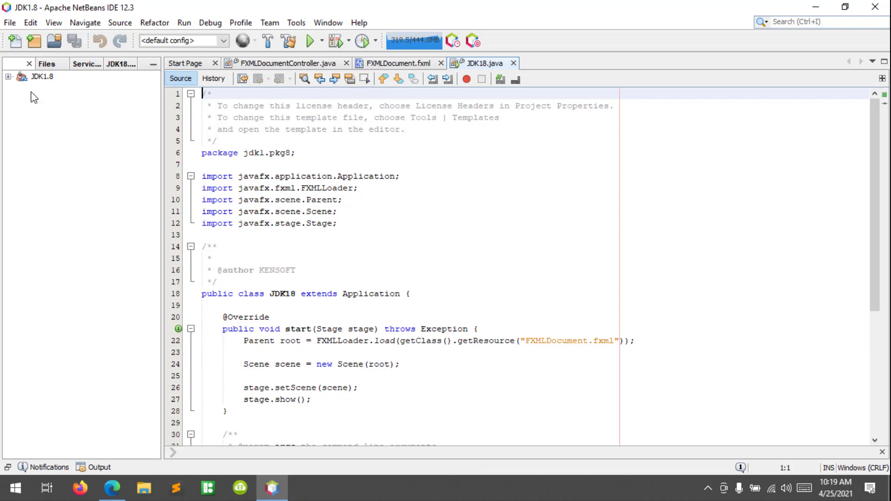
- Run the JDK1.8 project and cancel the empty JavaFX application class chooser
left_click(38, 78)
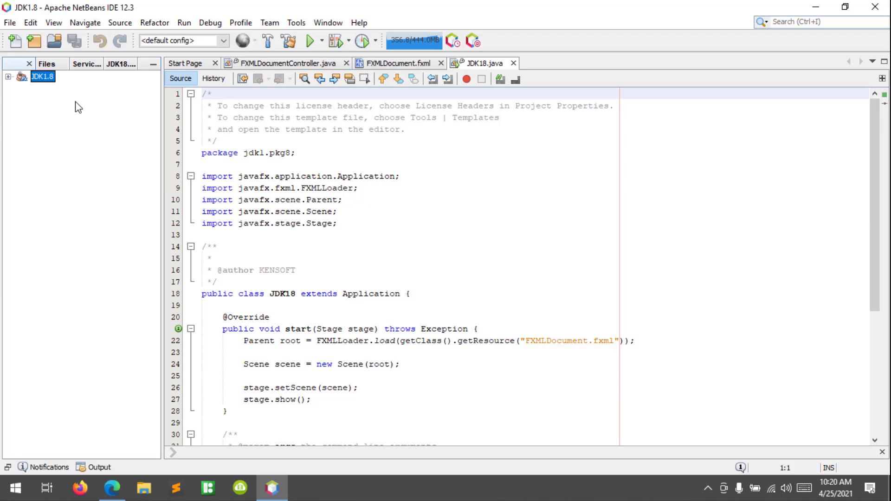
left_click(279, 137)
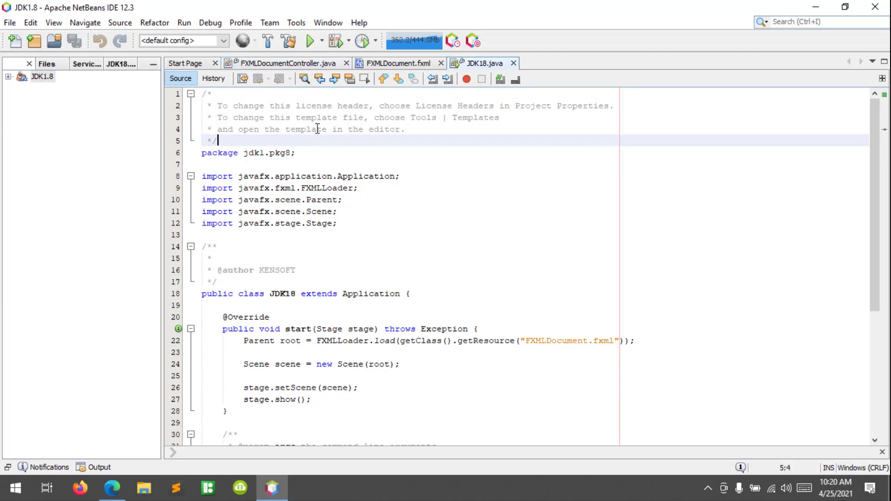
left_click(311, 40)
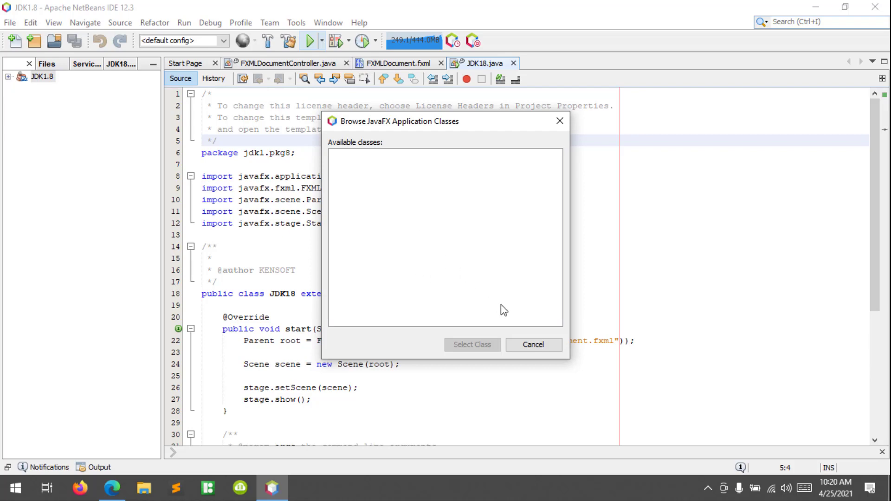
left_click(525, 349)
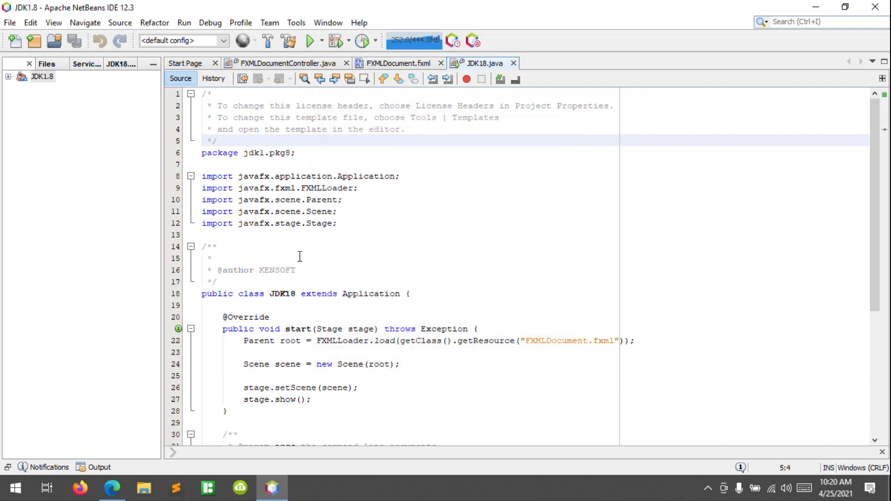
left_click(39, 77)
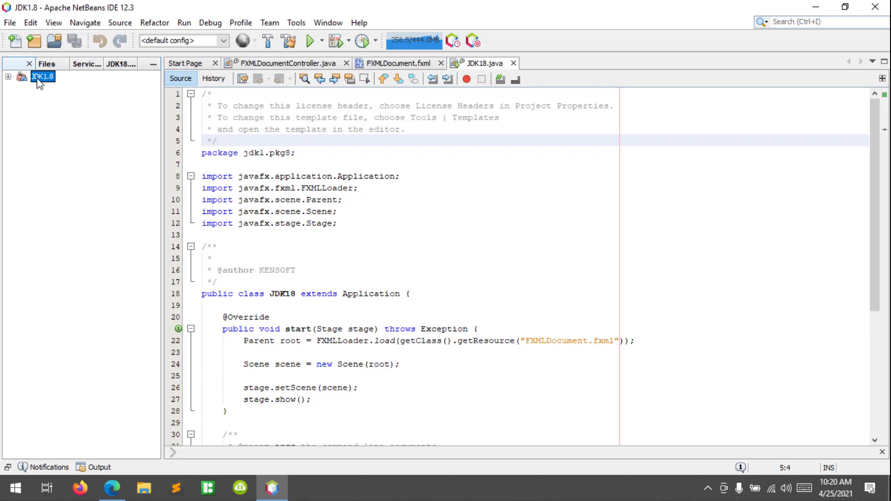
- Add the JavaFX 16 library to the JDK1.8 project's compile classpath
right_click(38, 83)
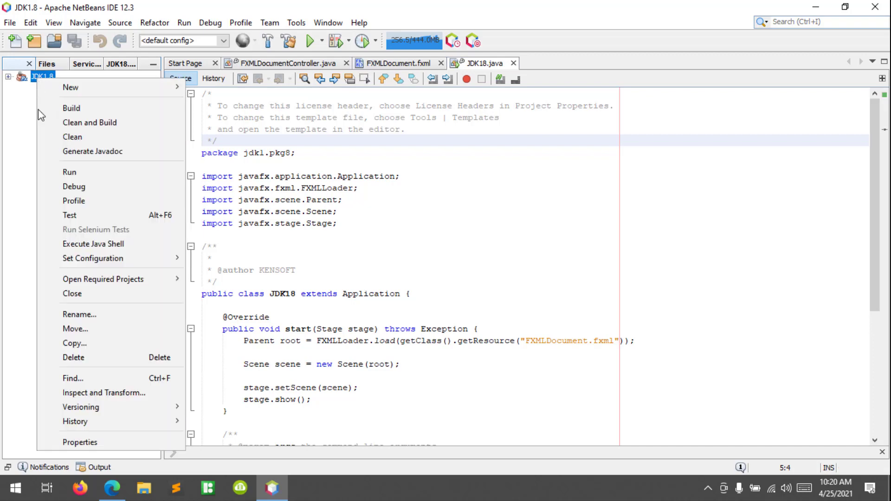
left_click(91, 441)
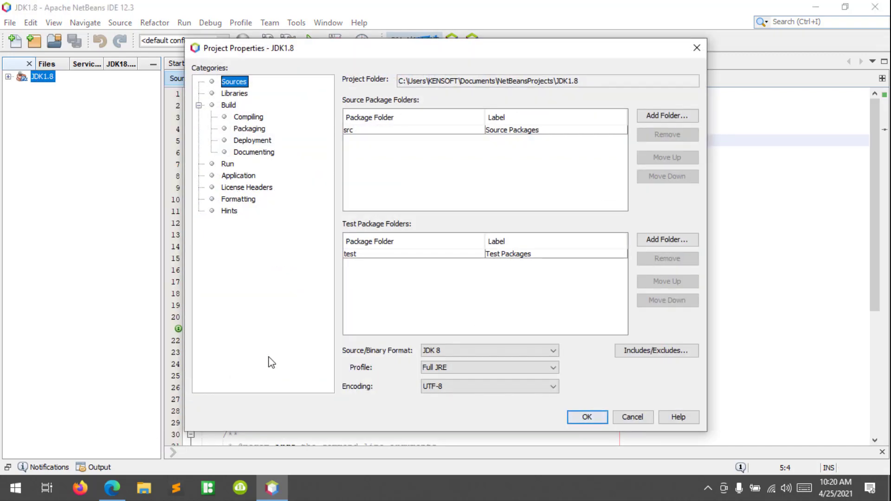
left_click(234, 94)
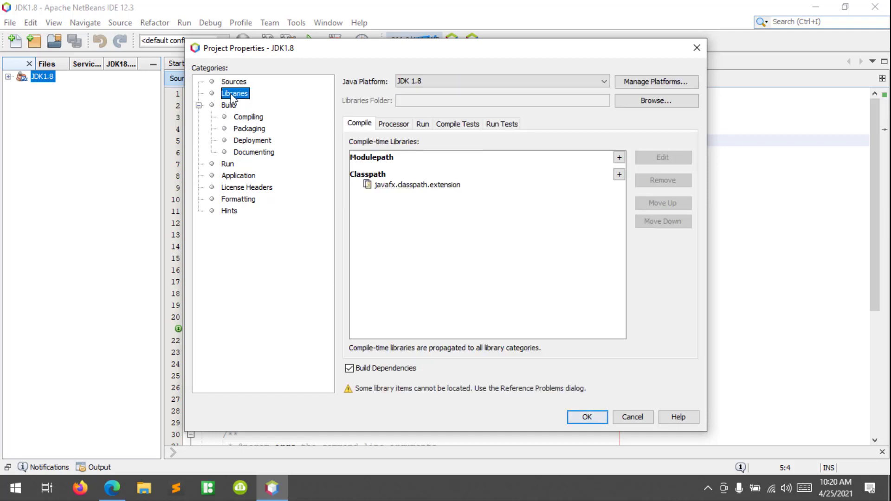
left_click(619, 175)
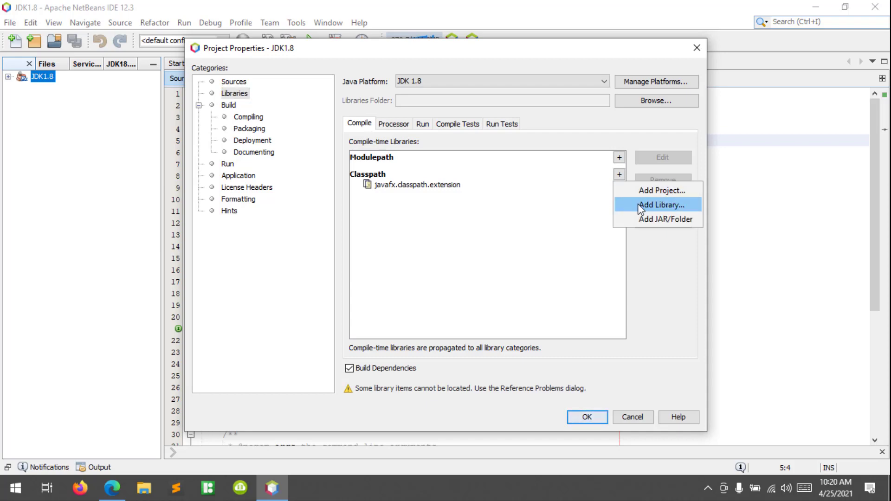
left_click(661, 202)
scroll(438, 267, "down", 1)
scroll(425, 257, "down", 2)
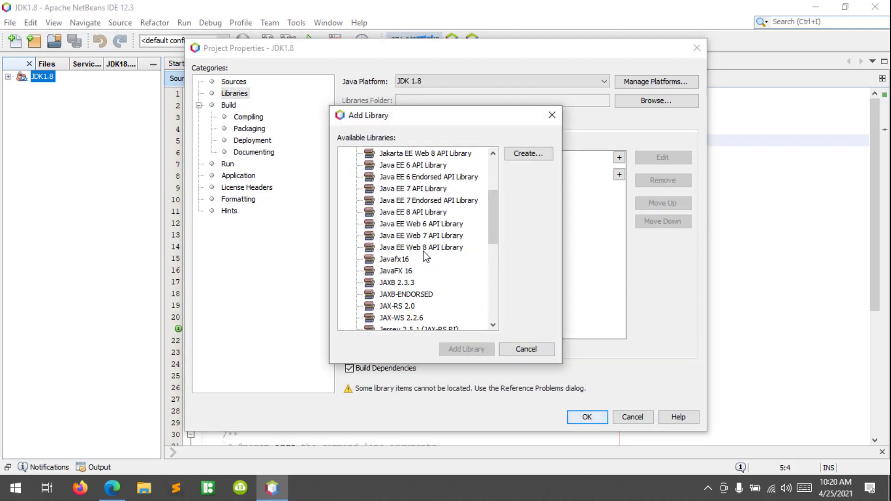
left_click(408, 275)
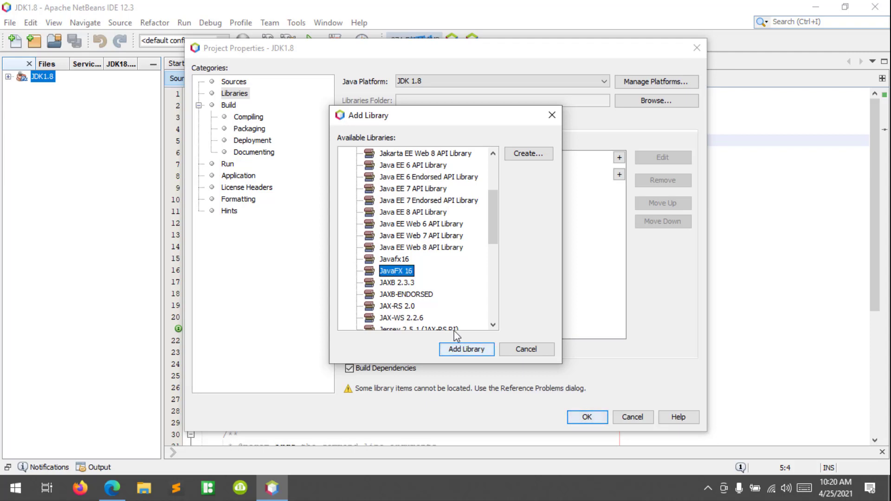
left_click(464, 349)
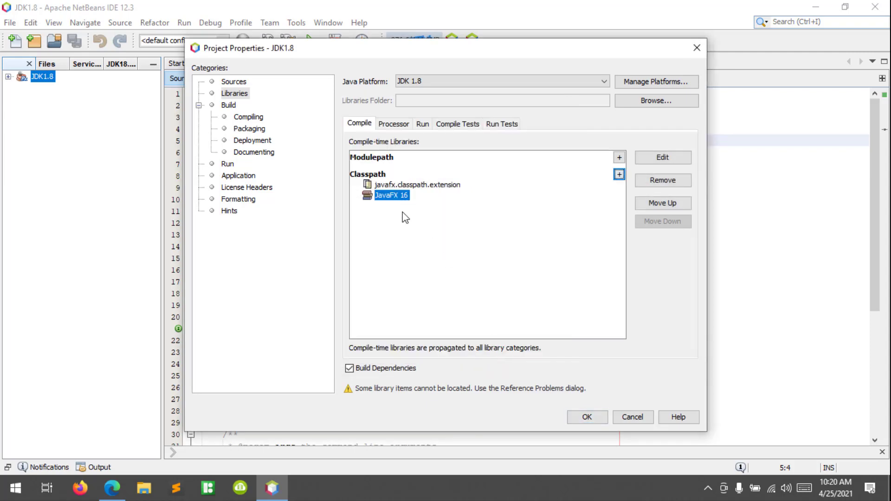
- Add JavaFX 16 to the run-time modulepath and save the project properties
left_click(422, 124)
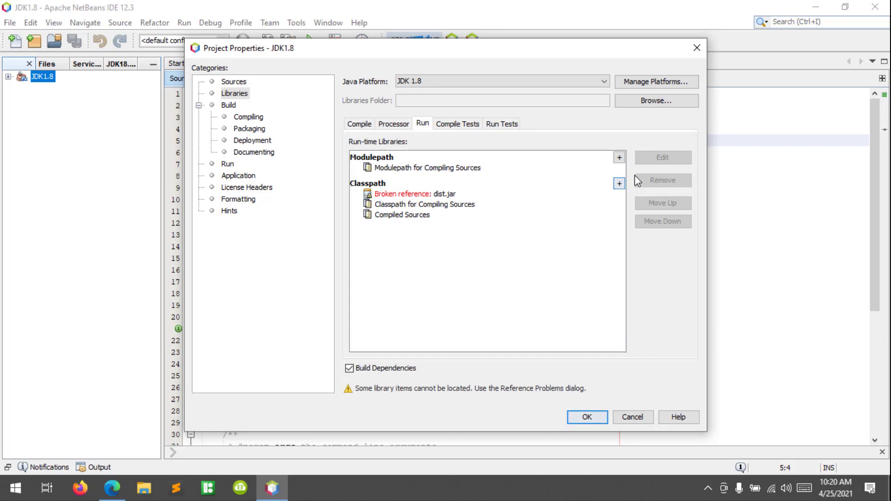
left_click(619, 158)
left_click(645, 189)
scroll(388, 236, "down", 1)
scroll(388, 237, "down", 2)
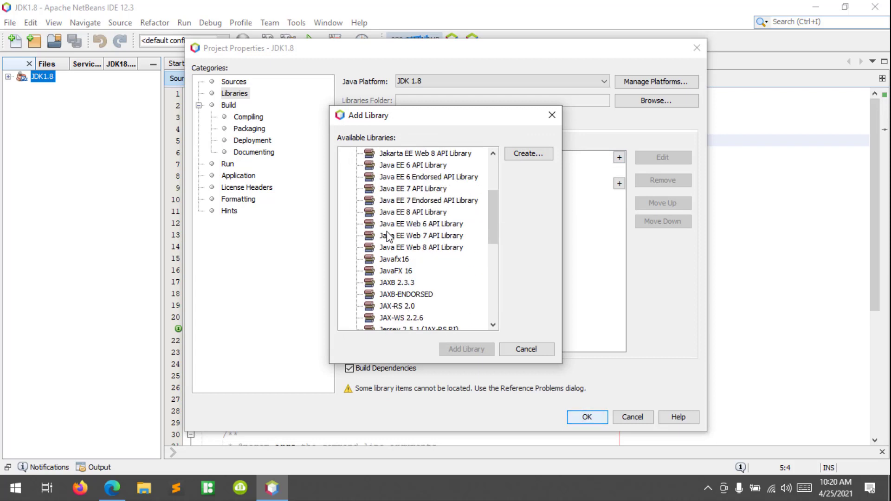
left_click(398, 272)
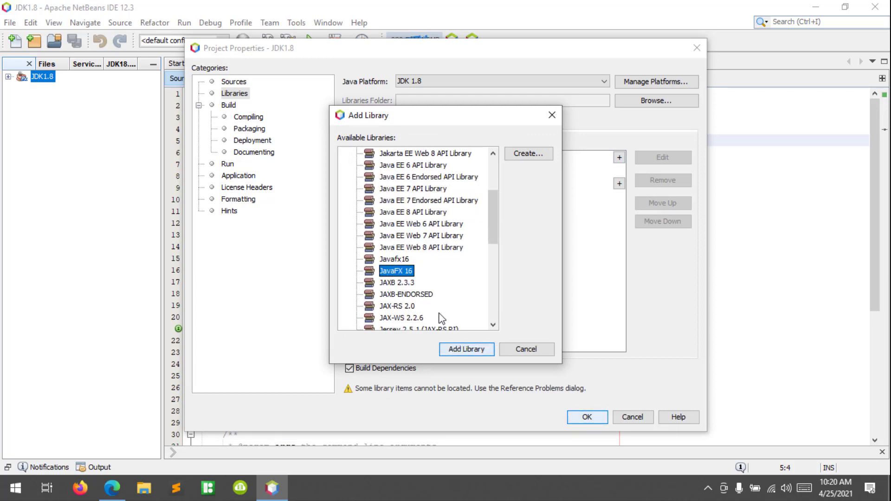
left_click(465, 351)
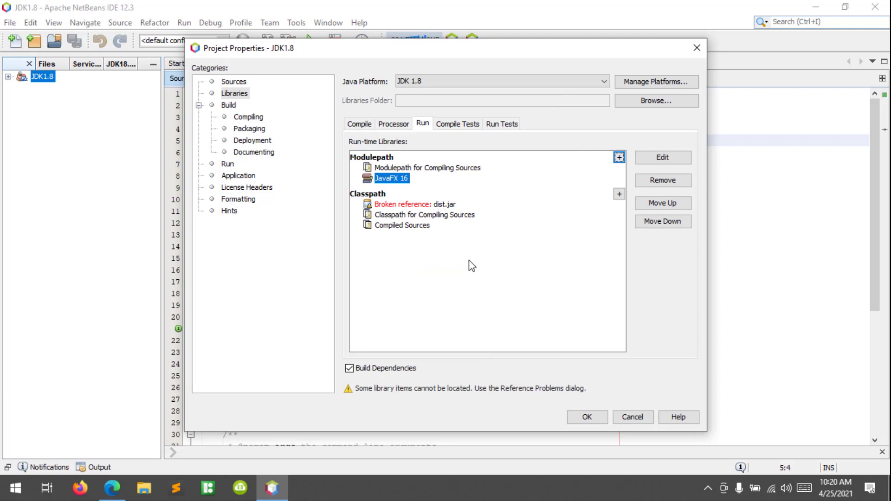
left_click(587, 417)
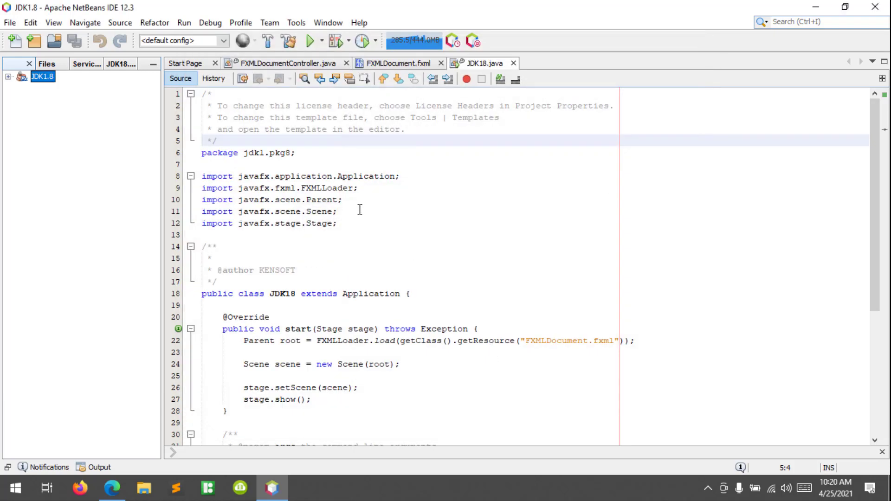
- Confirm the library changes, run JDK1.8, make it show Hello World!, and check the Output log
left_click(358, 212)
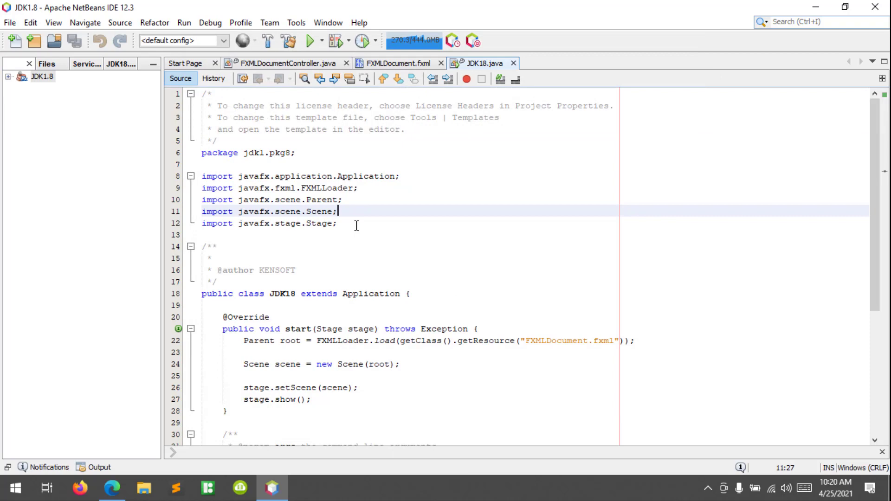
left_click(356, 226)
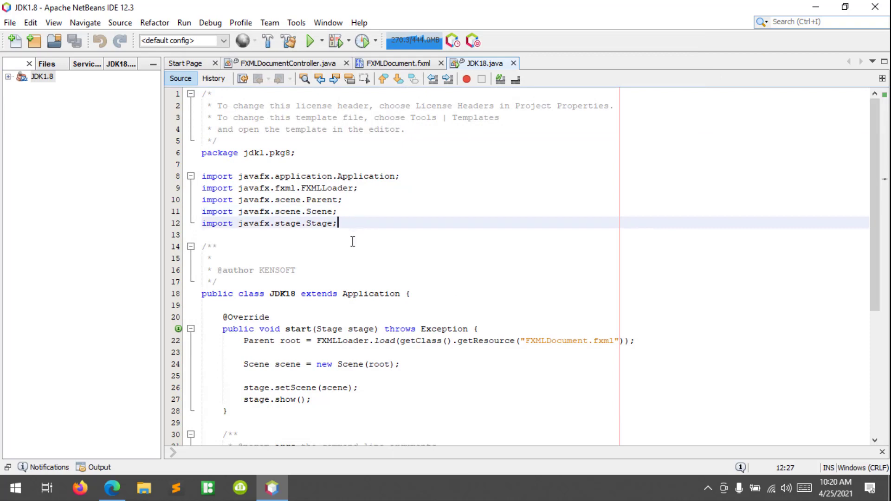
left_click(311, 43)
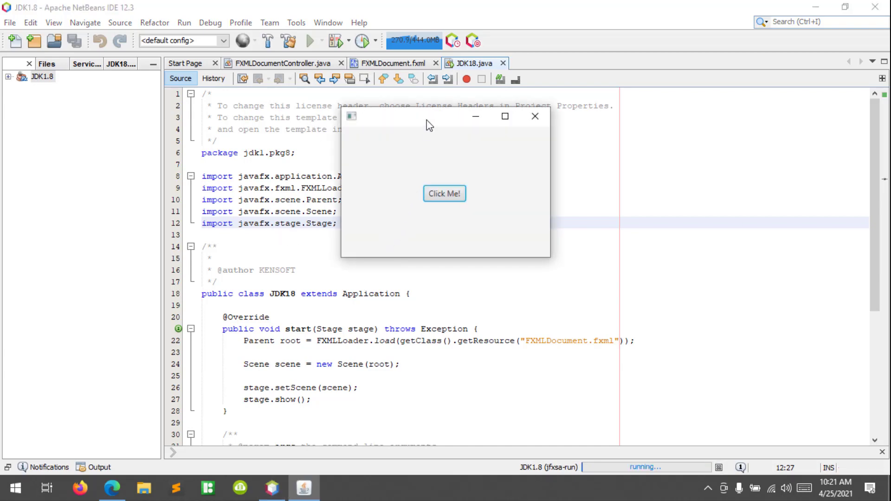
left_click_drag(427, 124, 448, 153)
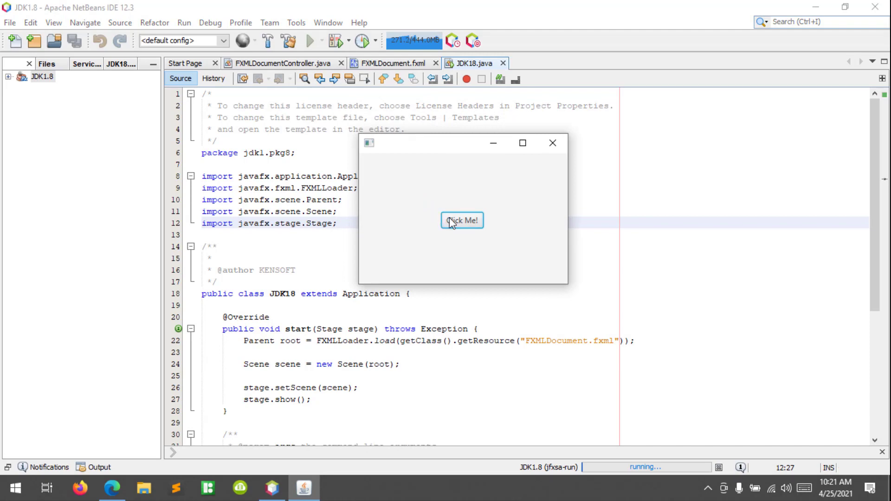
left_click(450, 222)
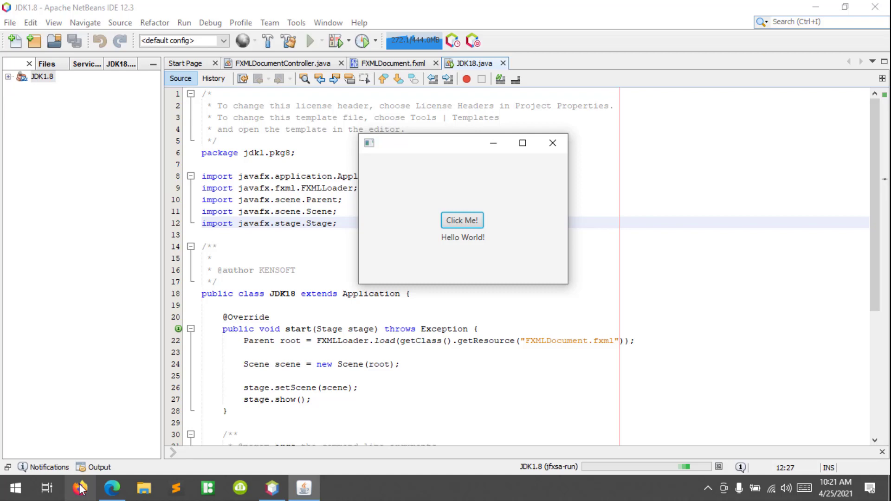
left_click(93, 468)
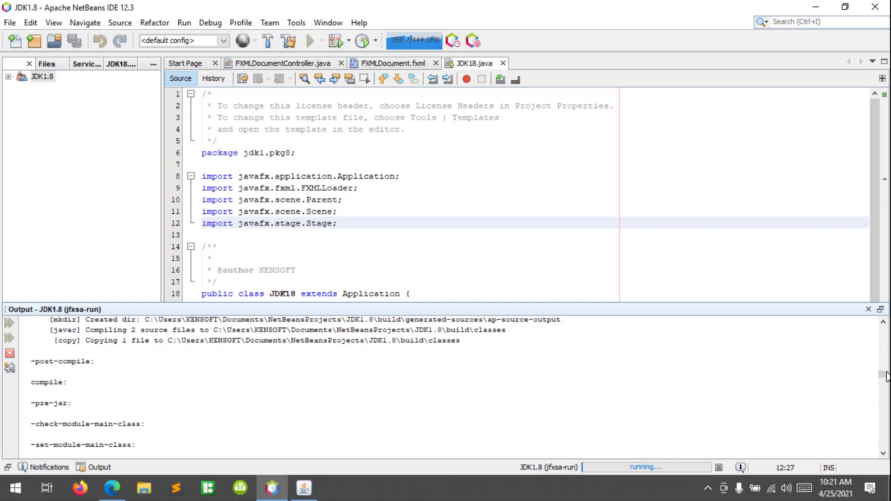
left_click_drag(884, 376, 882, 445)
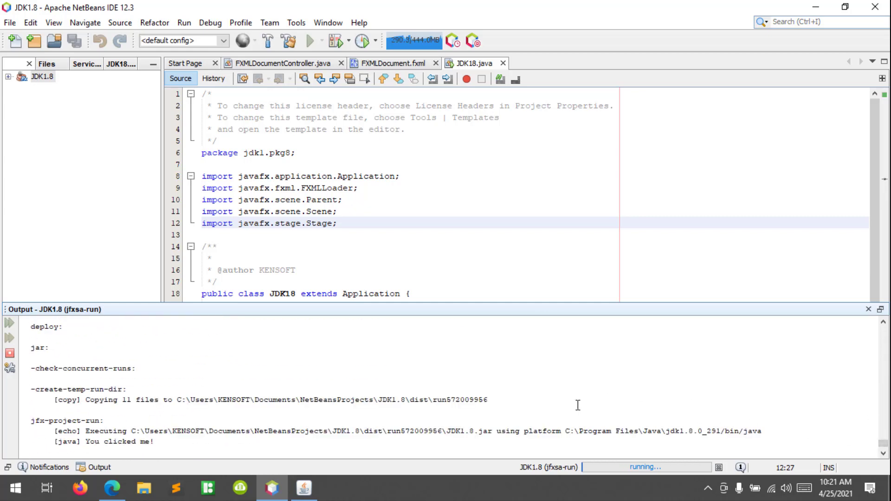
- Bring the running app window forward, maximize and restore it, then close it
left_click(304, 487)
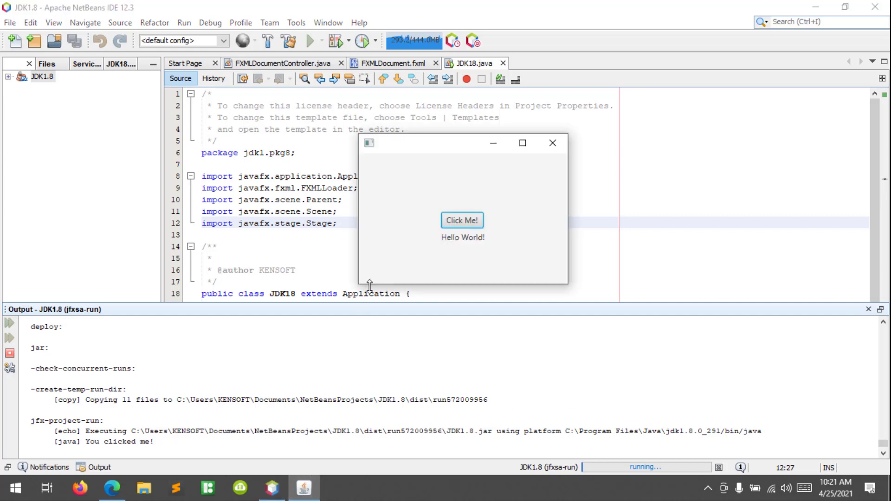
left_click(521, 144)
left_click(844, 8)
left_click(556, 144)
left_click(382, 232)
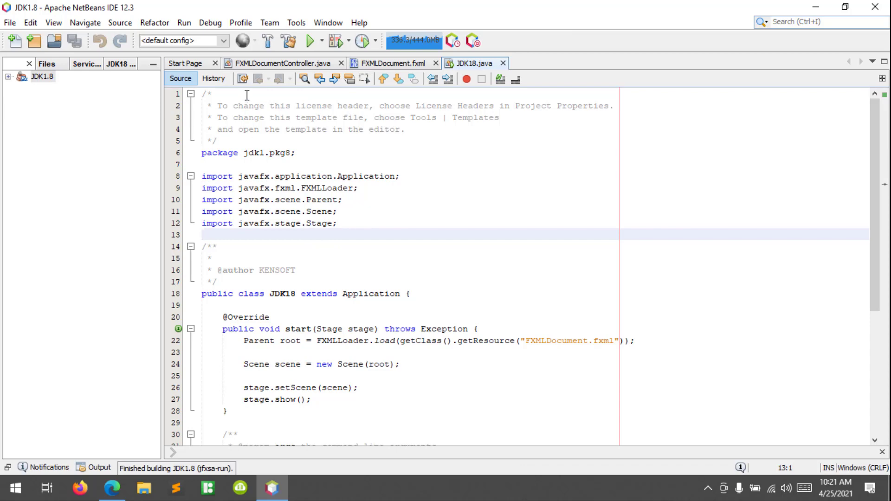
- Clean and build JDK1.8, confirm BUILD SUCCESSFUL in the log, then select the project node
left_click(287, 42)
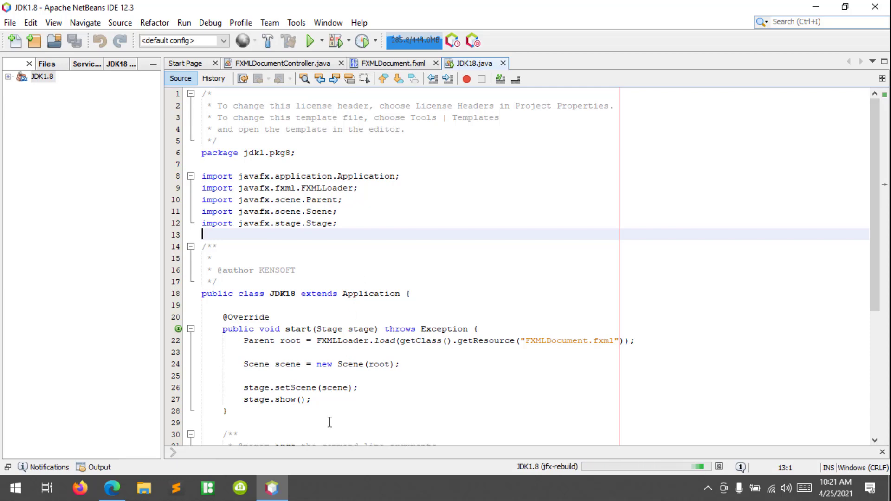
left_click(98, 467)
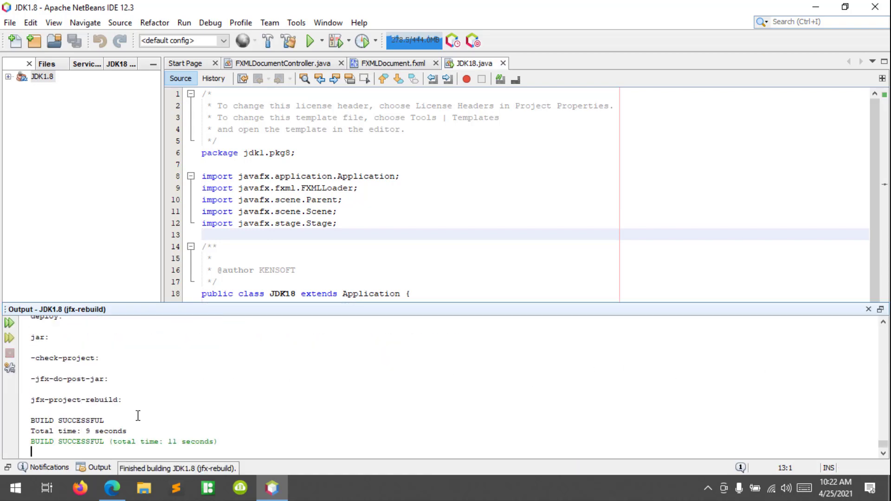
left_click(296, 283)
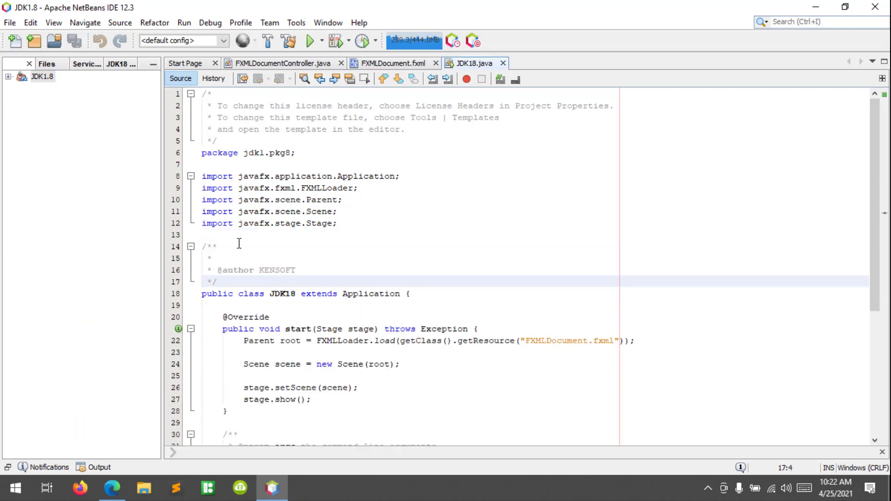
left_click(42, 78)
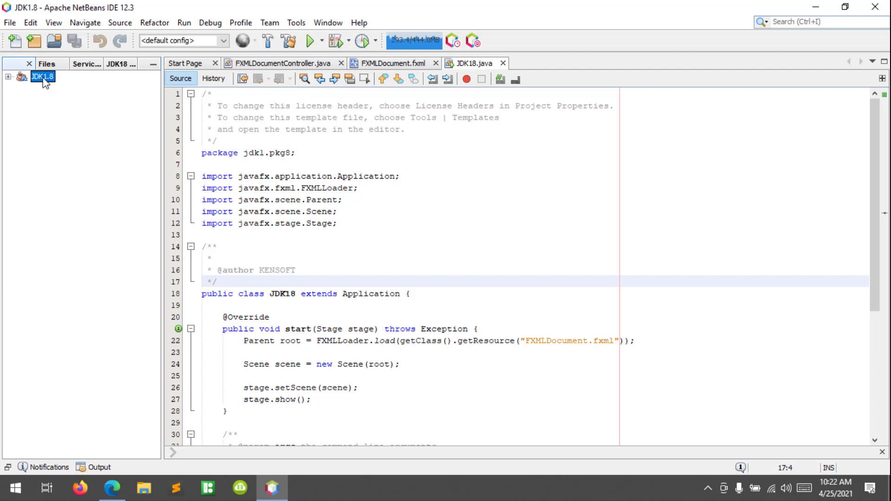
key("super+e")
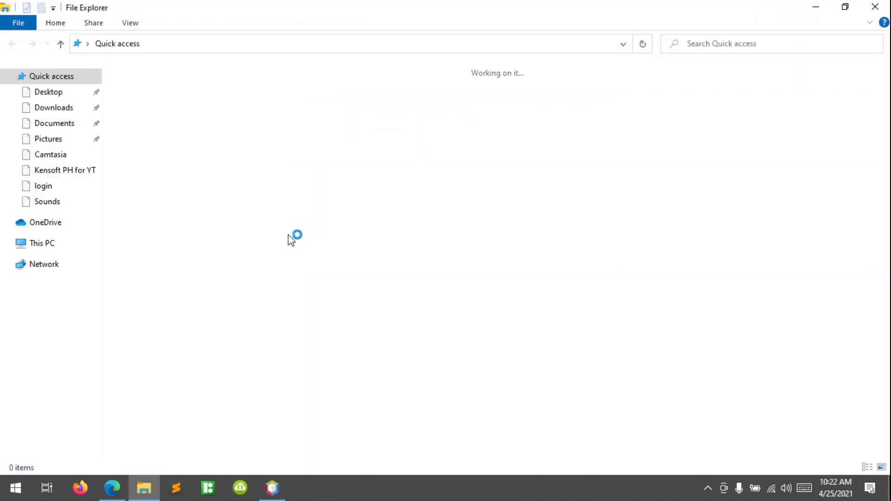
left_click(45, 124)
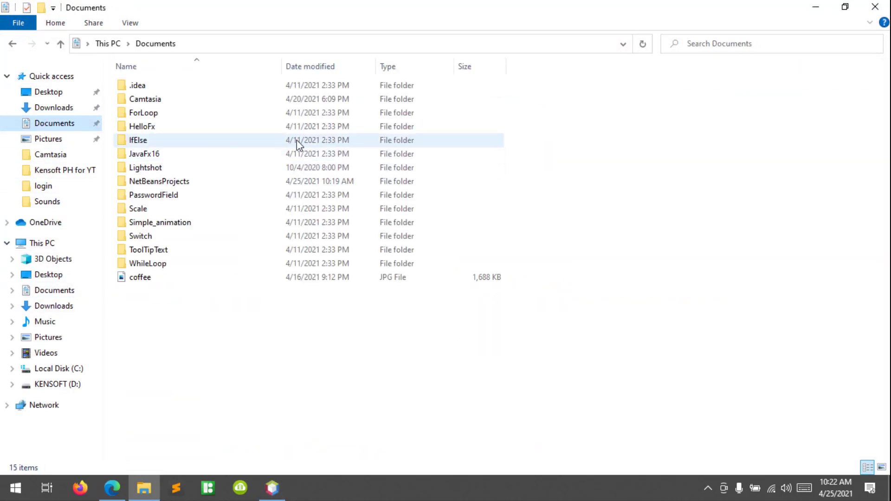
double_click(217, 181)
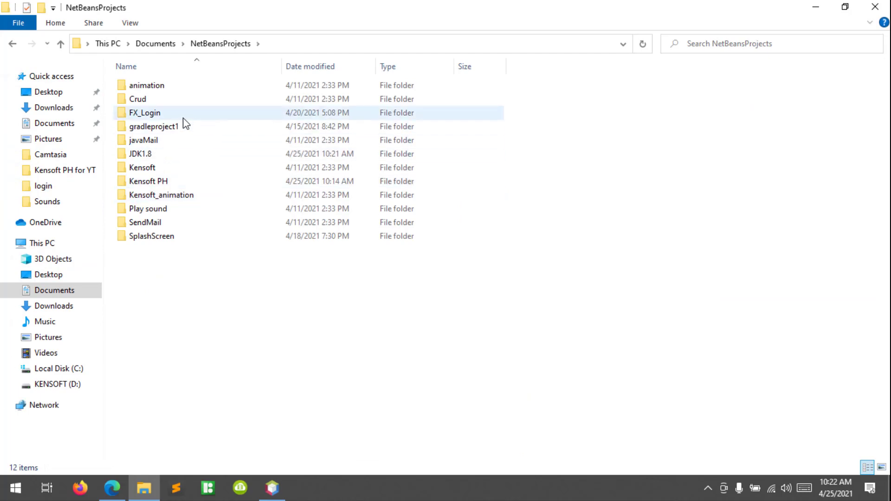
double_click(160, 155)
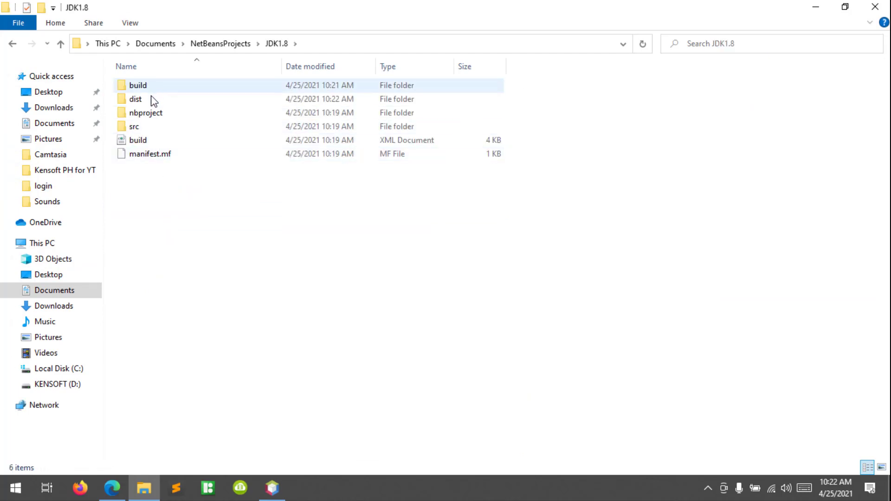
double_click(153, 100)
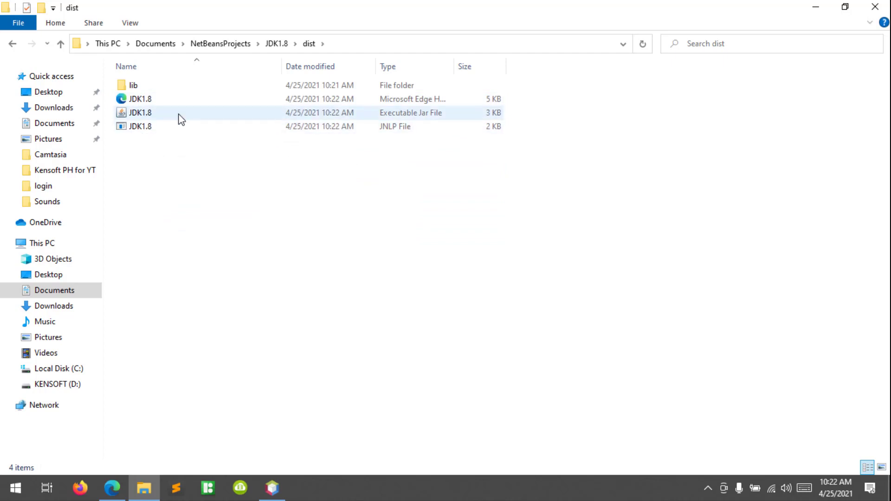
left_click(180, 119)
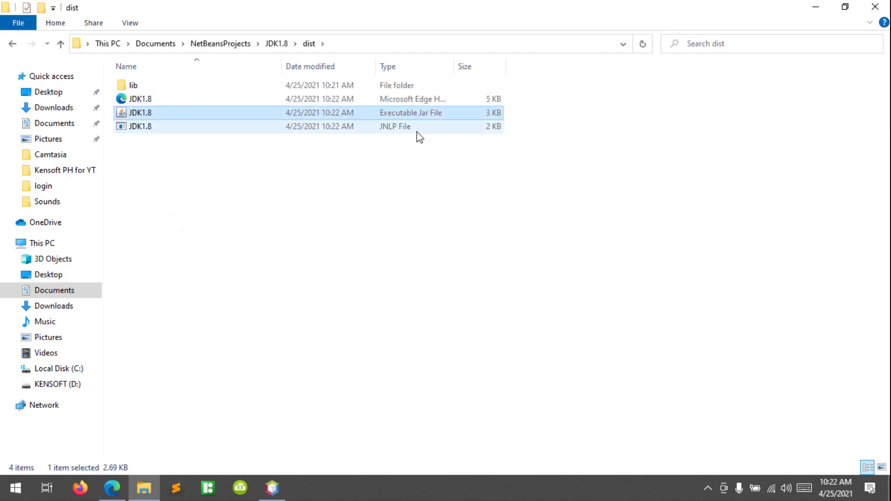
left_click(874, 9)
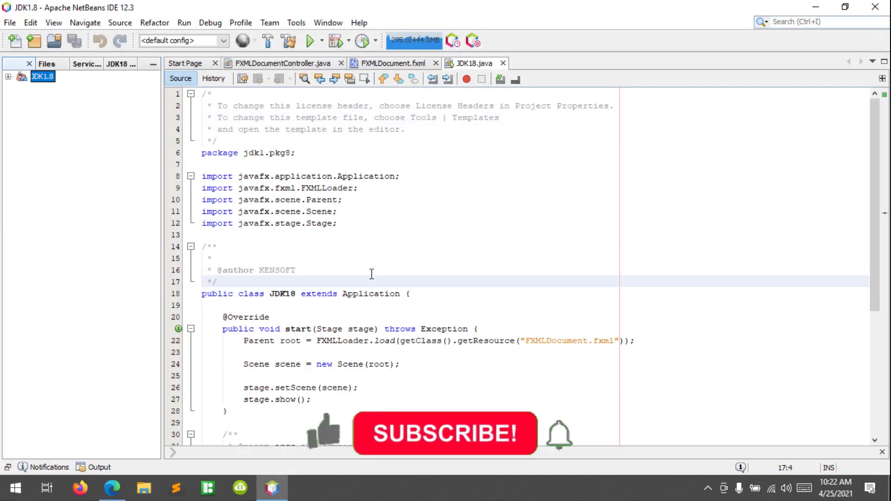